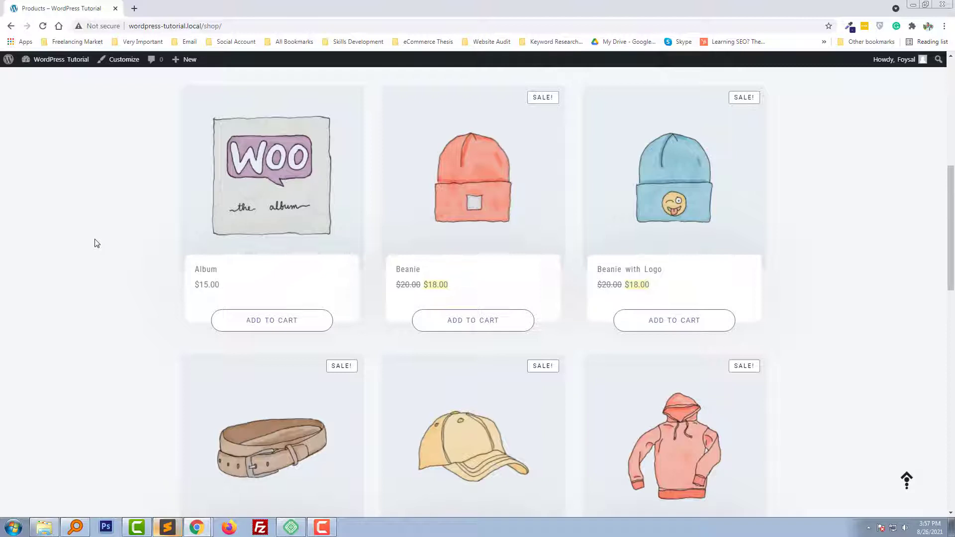
{"action": "scroll", "coordinate": [97, 243], "scroll_direction": "down", "scroll_amount": 4}
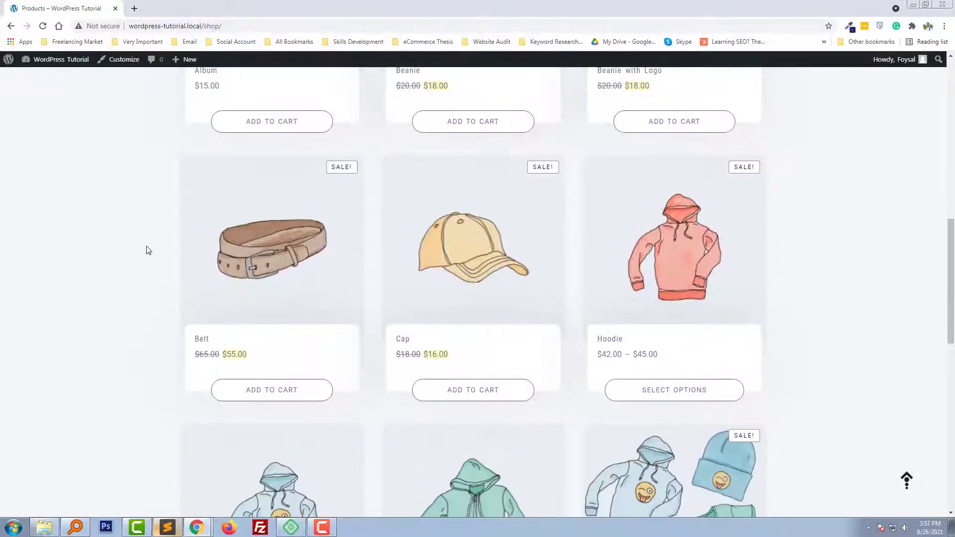
Step: Scroll through the Shop page's products, including the Belt, and back to the top
{"action": "scroll", "coordinate": [320, 356], "scroll_direction": "up", "scroll_amount": 1}
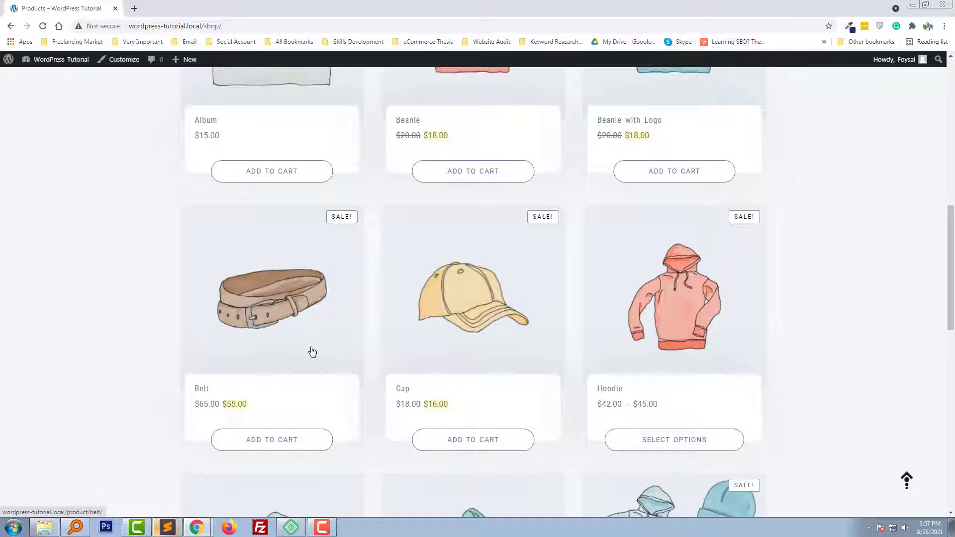
{"action": "scroll", "coordinate": [271, 313], "scroll_direction": "down", "scroll_amount": 1}
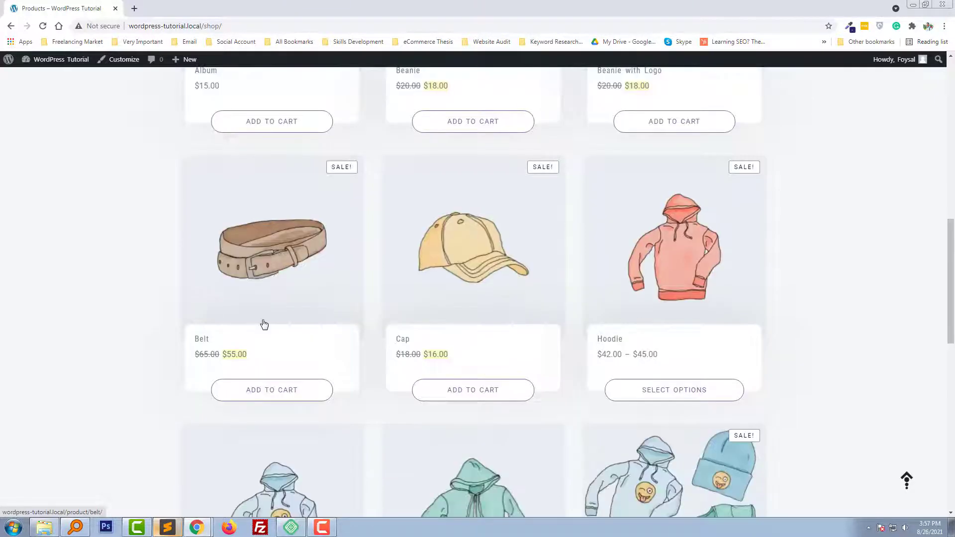
{"action": "scroll", "coordinate": [264, 324], "scroll_direction": "up", "scroll_amount": 12}
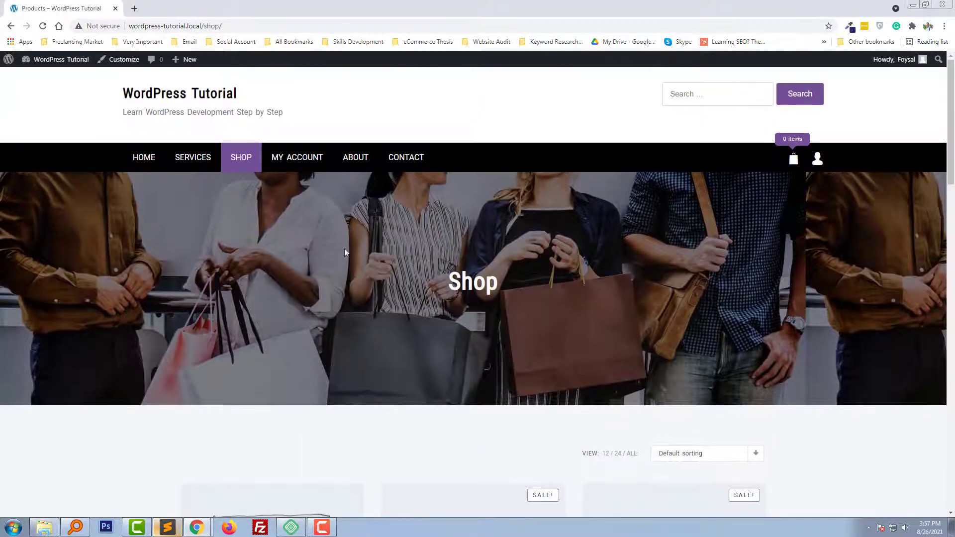
{"action": "middle_click", "coordinate": [355, 157]}
{"action": "left_click", "coordinate": [203, 11]}
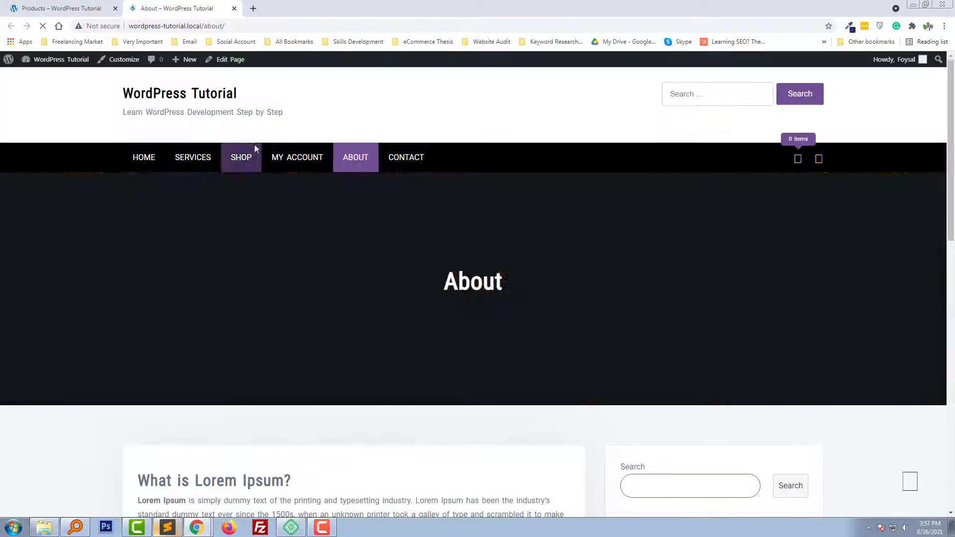
{"action": "scroll", "coordinate": [423, 233], "scroll_direction": "down", "scroll_amount": 7}
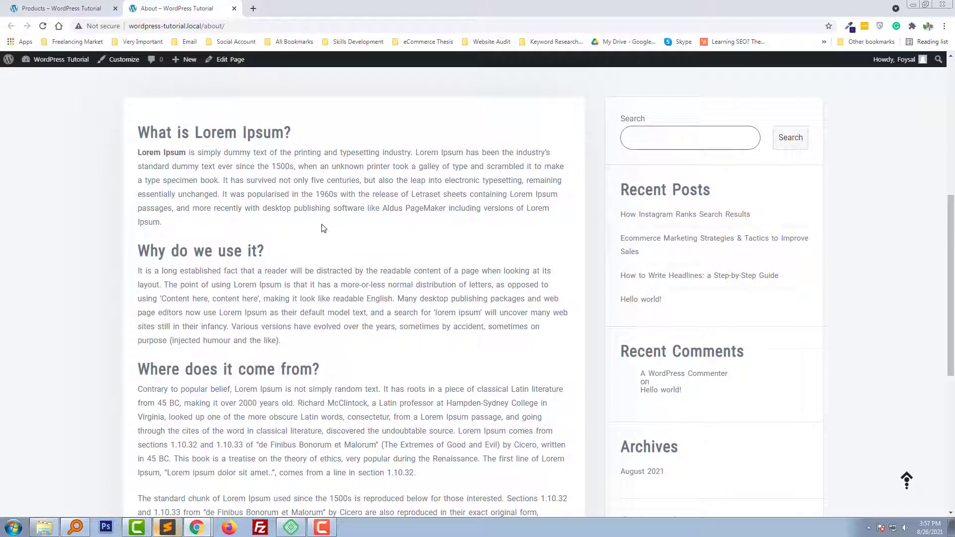
{"action": "scroll", "coordinate": [323, 227], "scroll_direction": "up", "scroll_amount": 7}
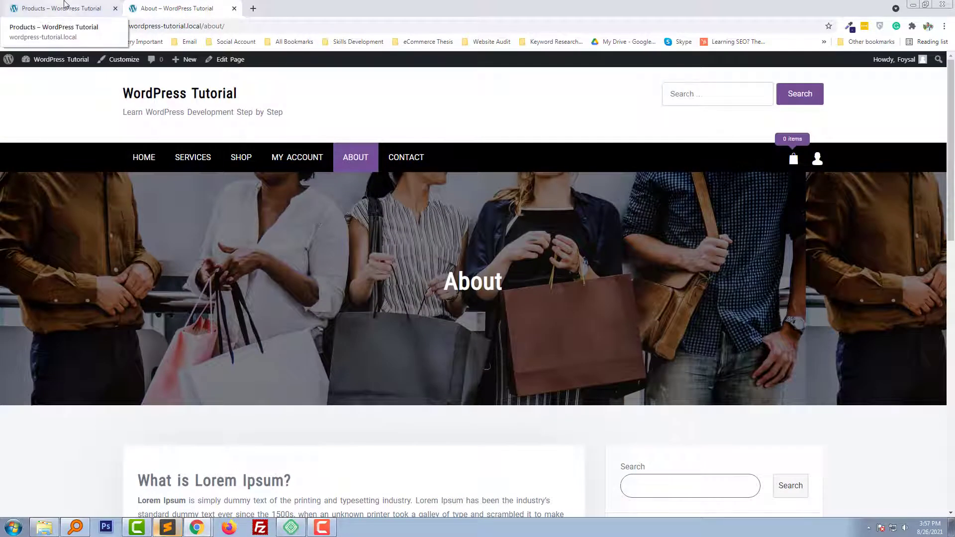
{"action": "left_click", "coordinate": [65, 5]}
{"action": "scroll", "coordinate": [333, 323], "scroll_direction": "down", "scroll_amount": 7}
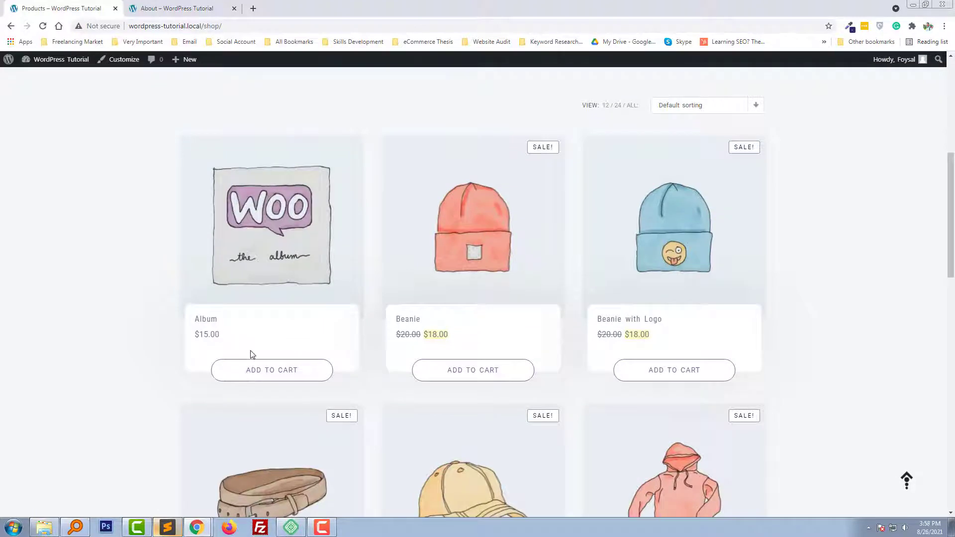
Step: Open the Belt product and its admin edit screen
{"action": "scroll", "coordinate": [251, 354], "scroll_direction": "down", "scroll_amount": 4}
{"action": "left_click", "coordinate": [258, 323]}
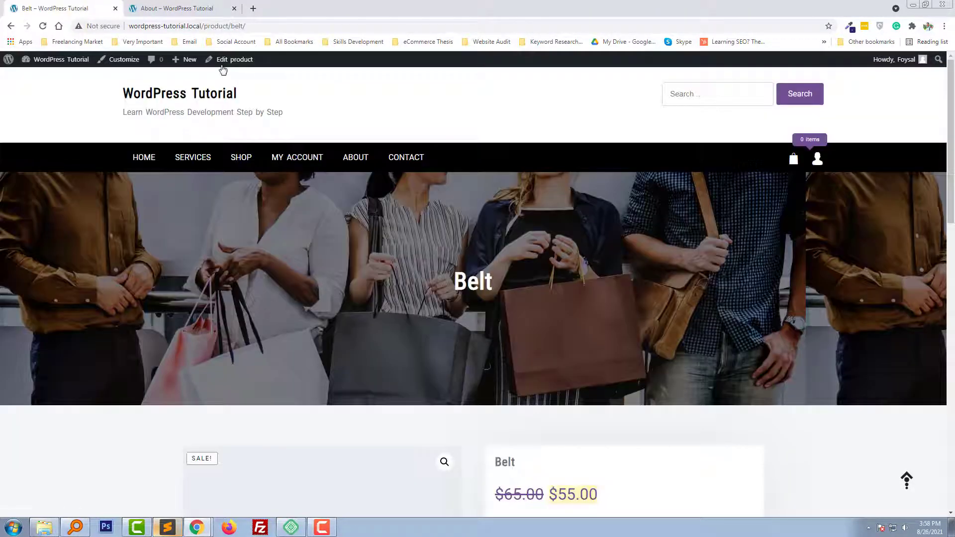
{"action": "left_click", "coordinate": [227, 60]}
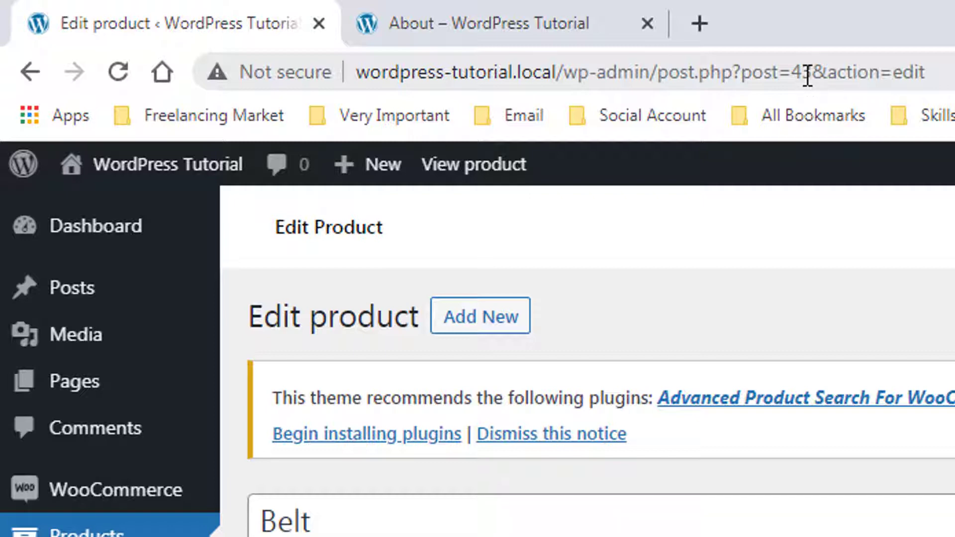
Step: Copy the Belt's post ID 43 from the address bar and go to codes.php
{"action": "double_click", "coordinate": [802, 74]}
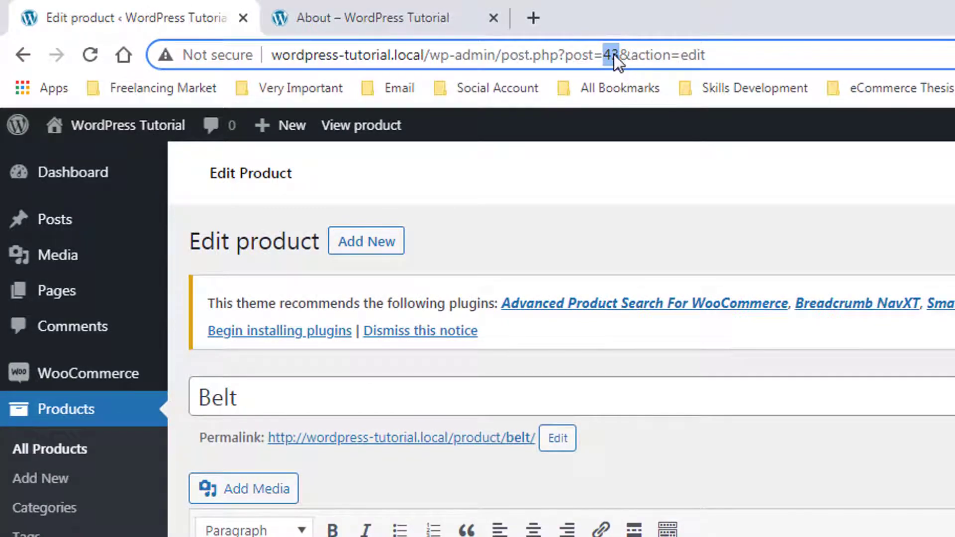
{"action": "right_click", "coordinate": [613, 55]}
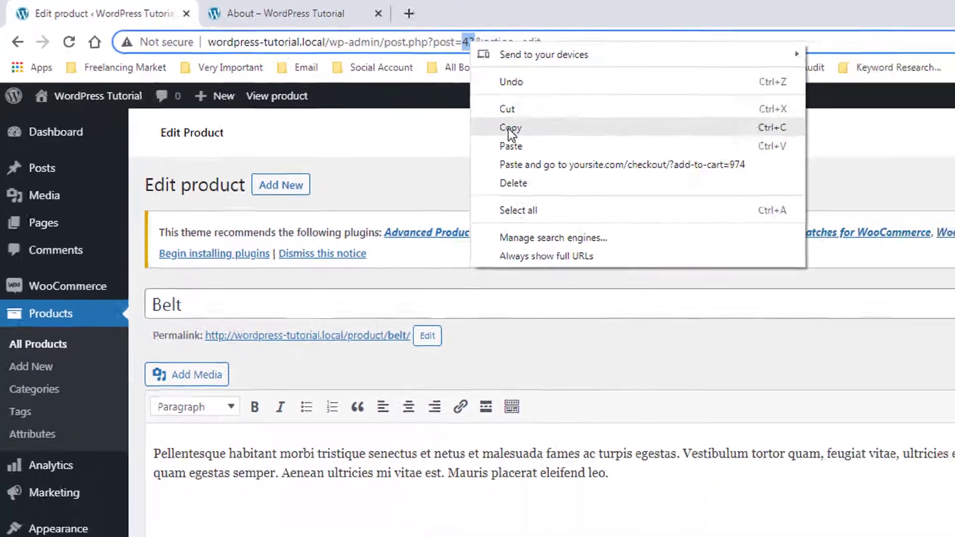
{"action": "left_click", "coordinate": [682, 164]}
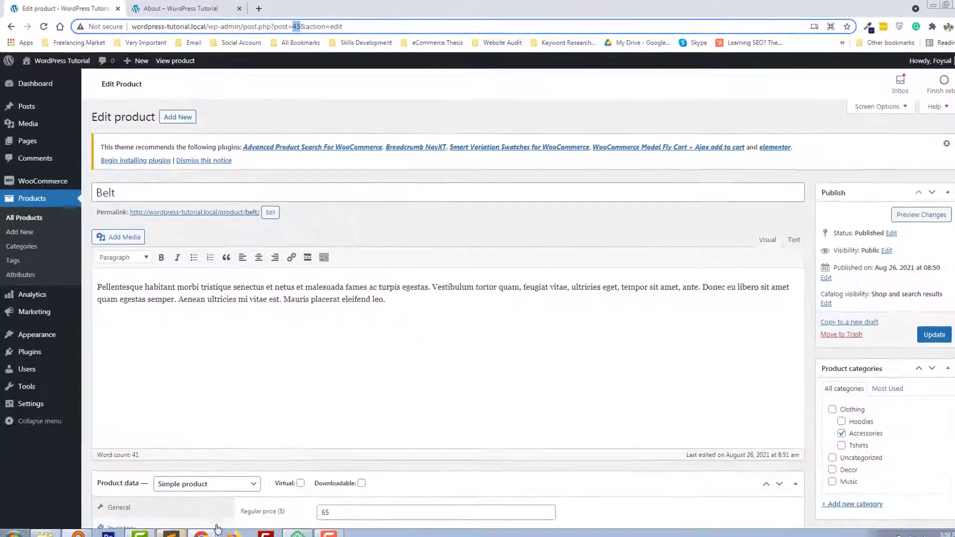
{"action": "left_click", "coordinate": [167, 527]}
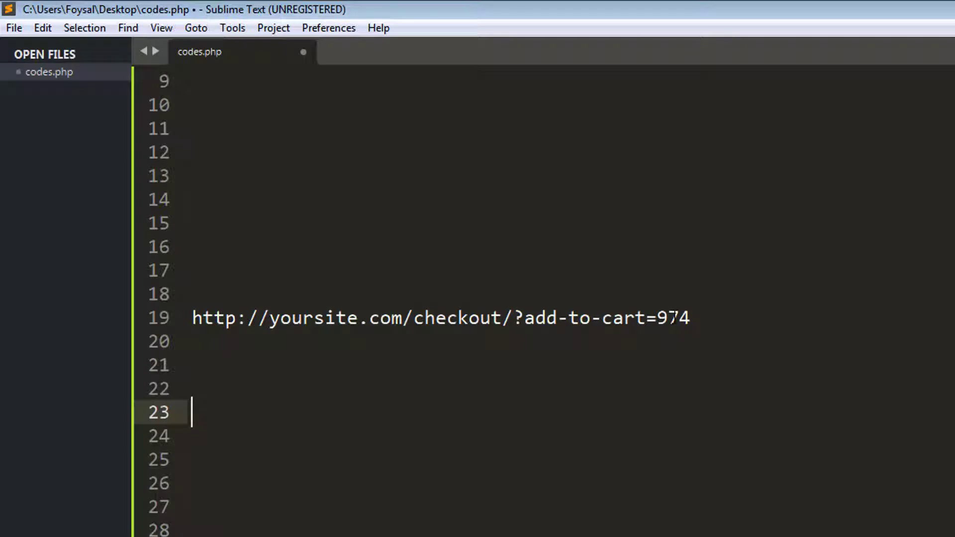
Step: Change the add-to-cart ID on line 19 from 974 to 43 and select the yoursite placeholder
{"action": "double_click", "coordinate": [673, 316]}
{"action": "type", "text": "43"}
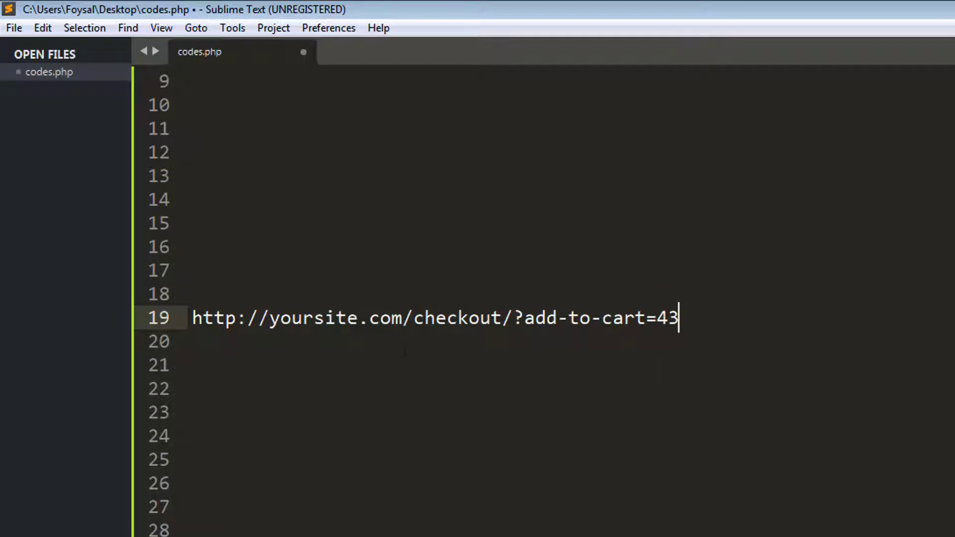
{"action": "left_click", "coordinate": [400, 317]}
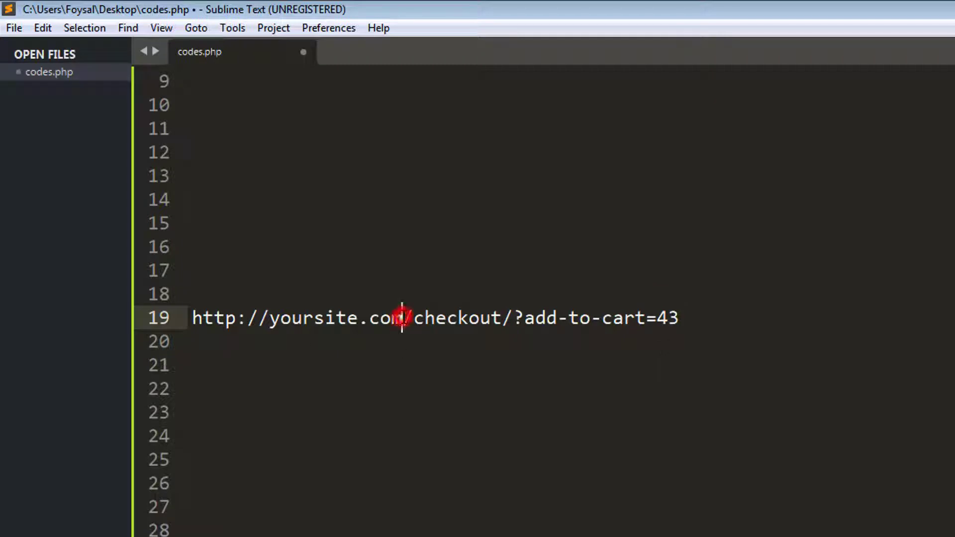
{"action": "double_click", "coordinate": [333, 318]}
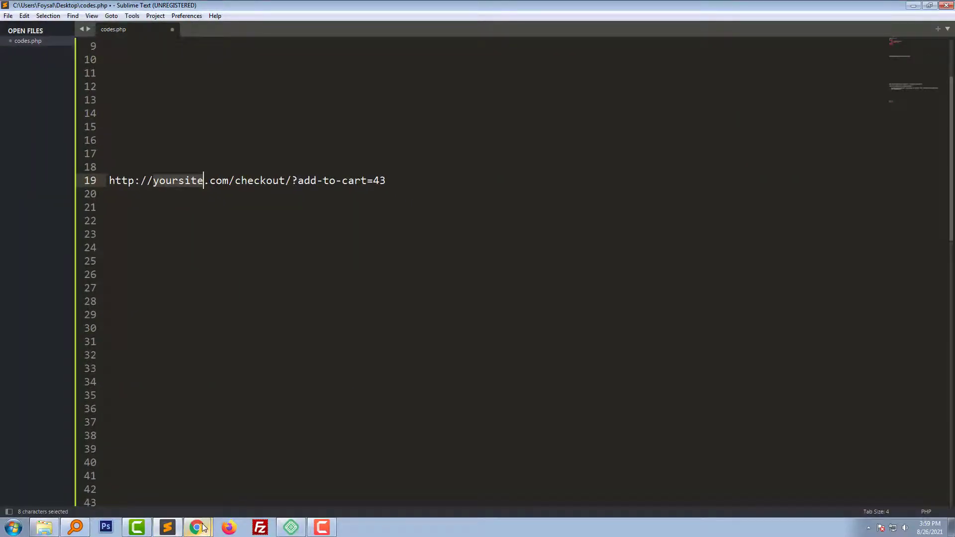
Step: Copy the site's home page address from a new tab, then close that tab
{"action": "left_click", "coordinate": [202, 527]}
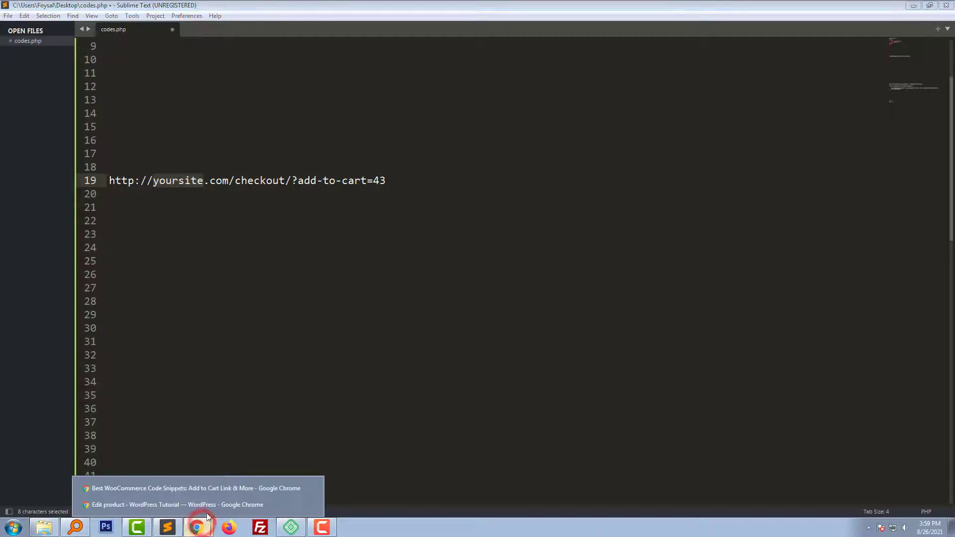
{"action": "left_click", "coordinate": [208, 508]}
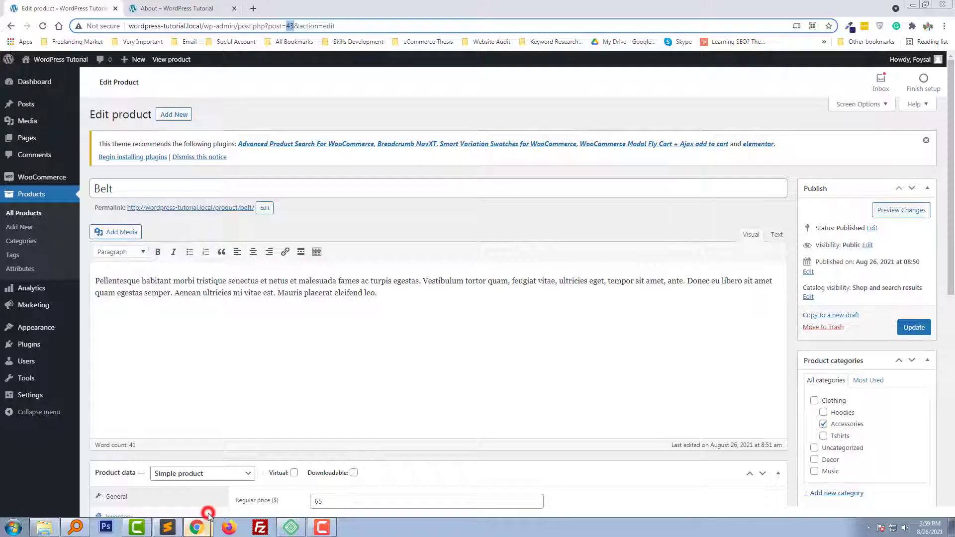
{"action": "left_click", "coordinate": [149, 8]}
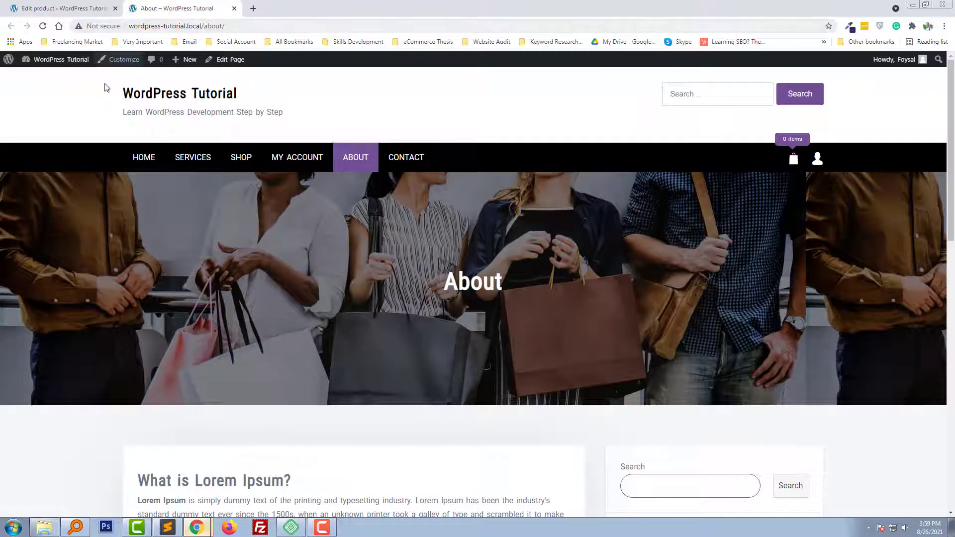
{"action": "left_click", "coordinate": [131, 93], "text": "ctrl"}
{"action": "left_click", "coordinate": [282, 6]}
{"action": "left_click", "coordinate": [193, 26]}
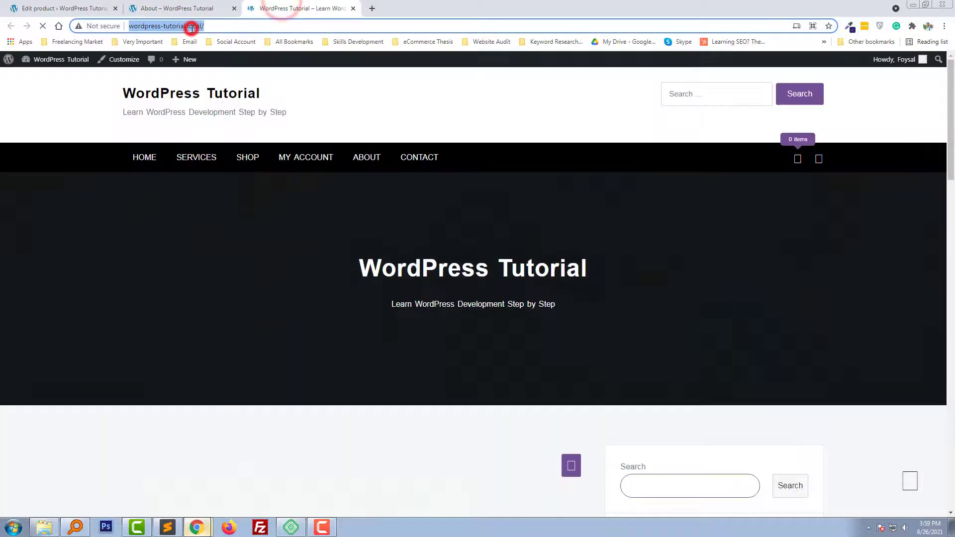
{"action": "left_click", "coordinate": [354, 9]}
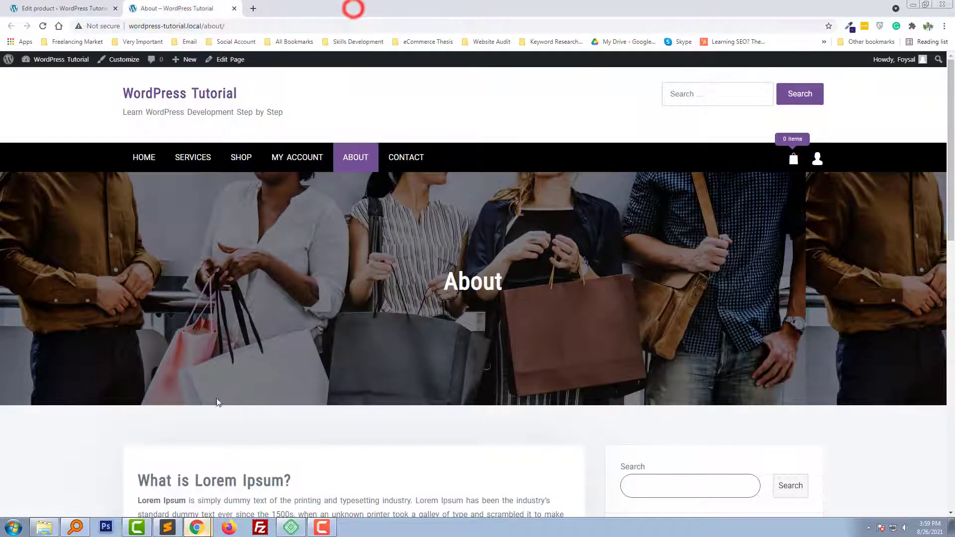
{"action": "left_click", "coordinate": [172, 528]}
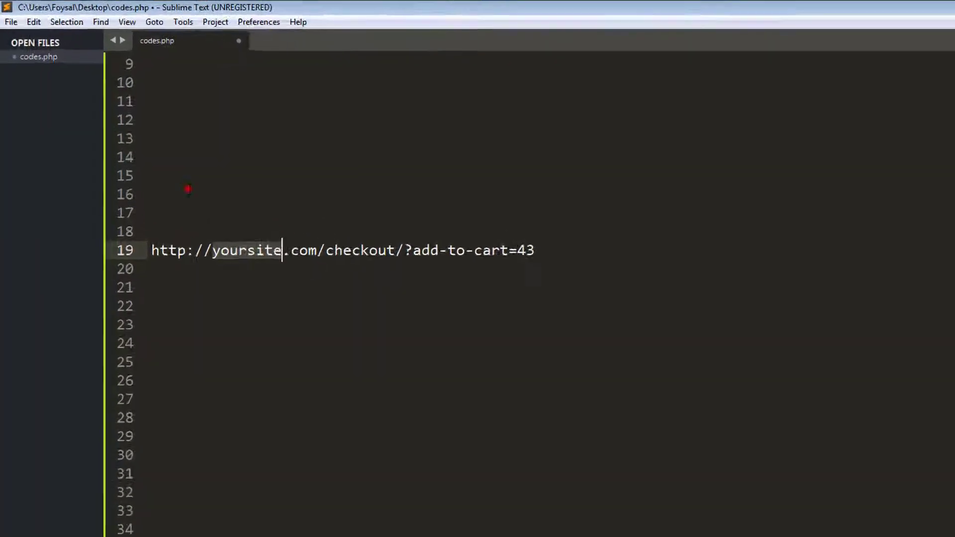
{"action": "left_click", "coordinate": [188, 189]}
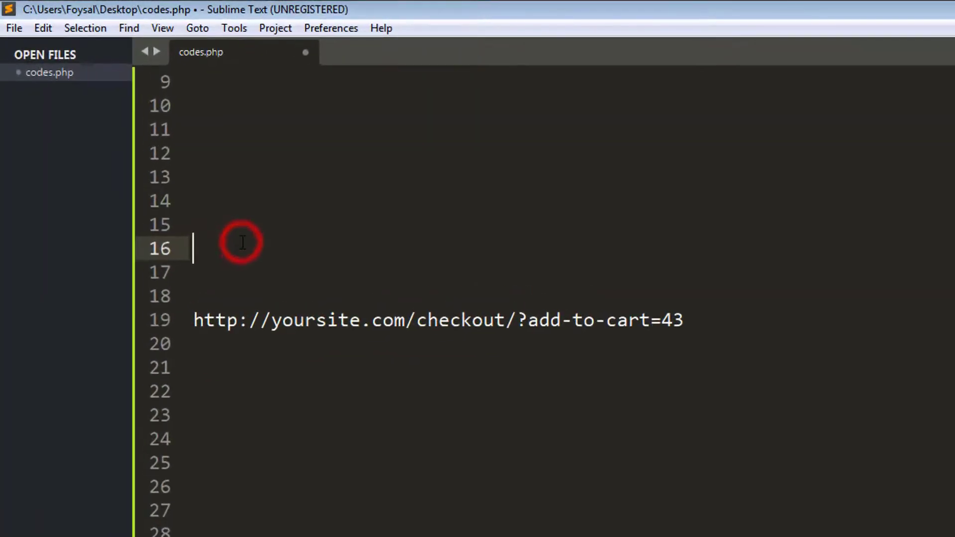
{"action": "key", "text": "ctrl+v"}
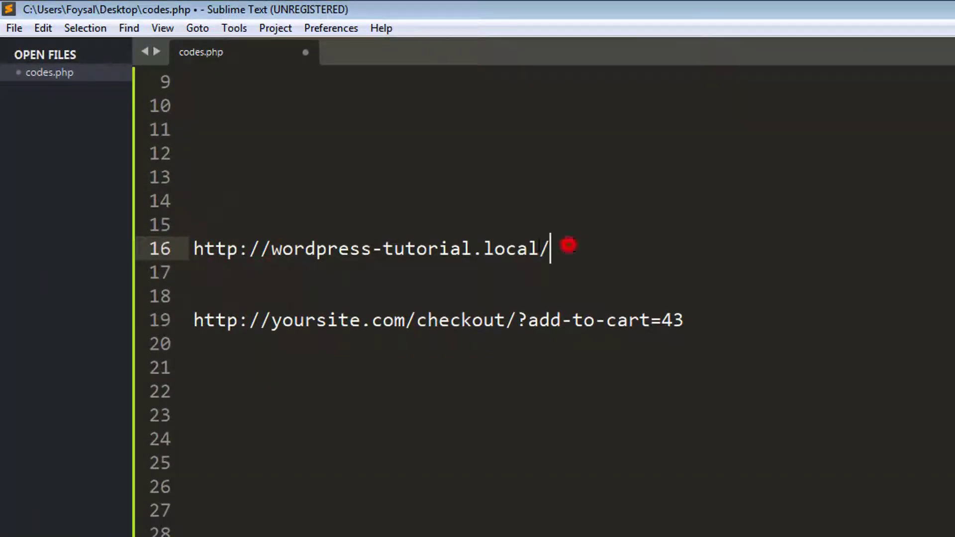
{"action": "left_click_drag", "start_coordinate": [568, 245], "coordinate": [193, 247]}
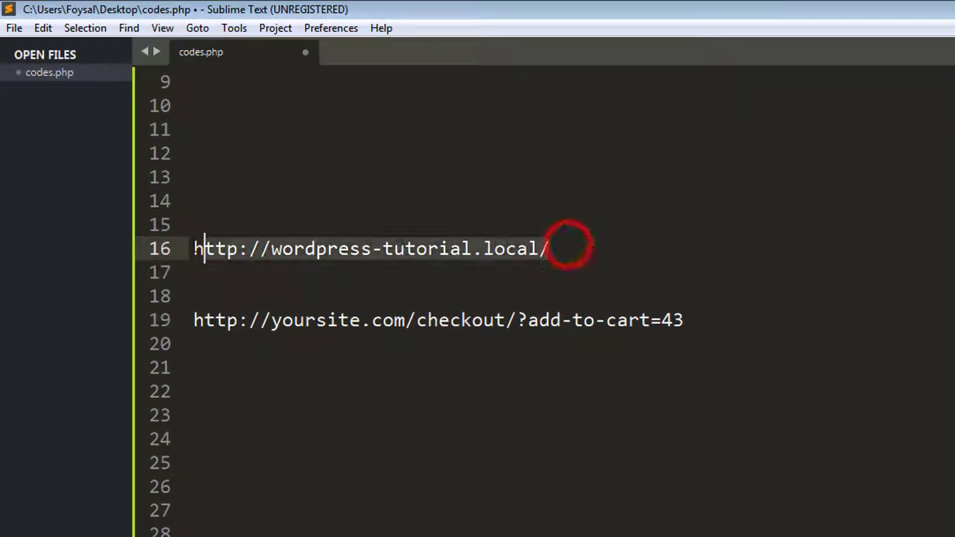
{"action": "key", "text": "BackSpace"}
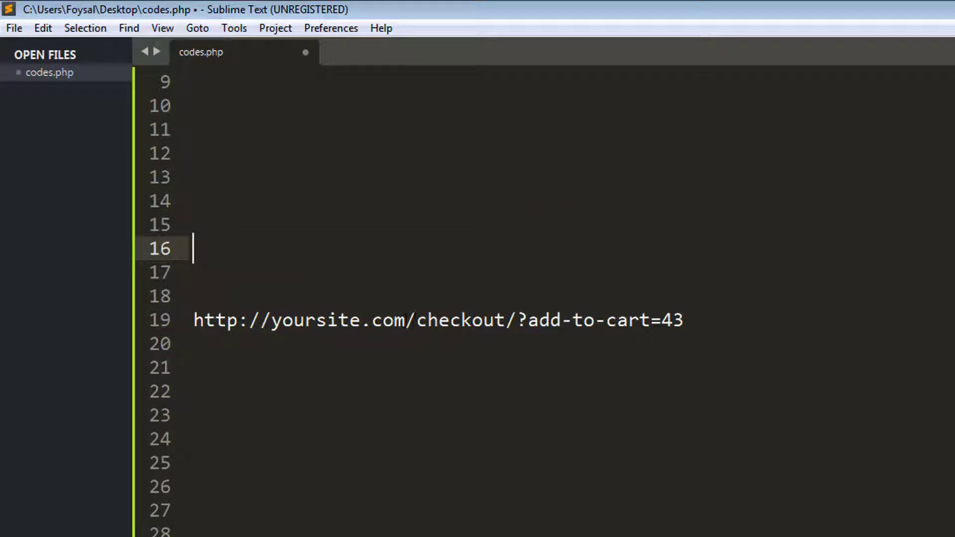
{"action": "left_click_drag", "start_coordinate": [405, 320], "coordinate": [192, 321]}
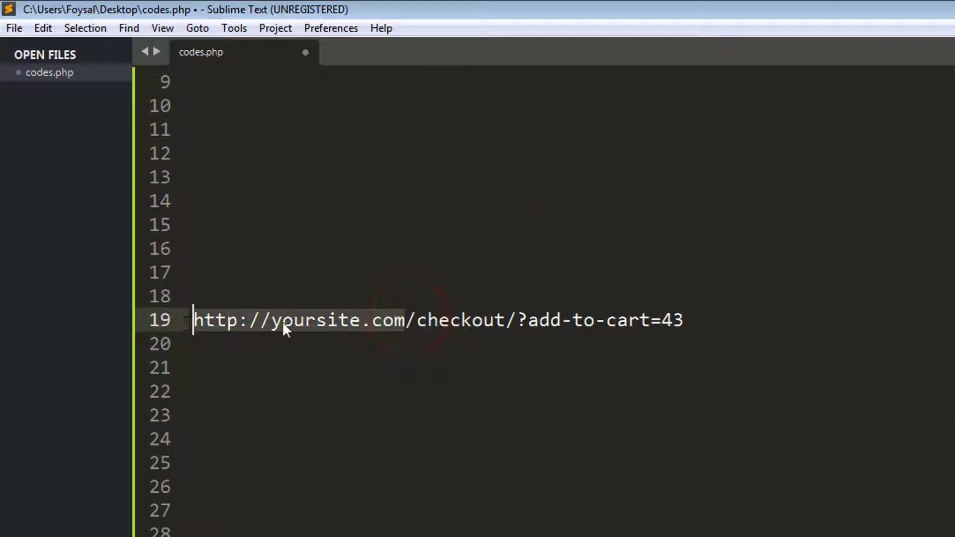
{"action": "key", "text": "ctrl+v"}
{"action": "key", "text": "BackSpace"}
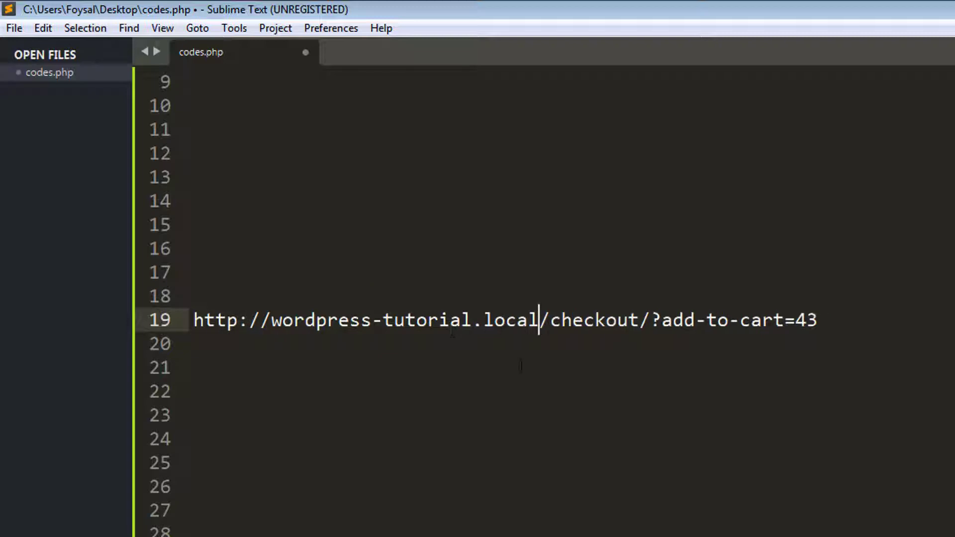
{"action": "left_click", "coordinate": [838, 323]}
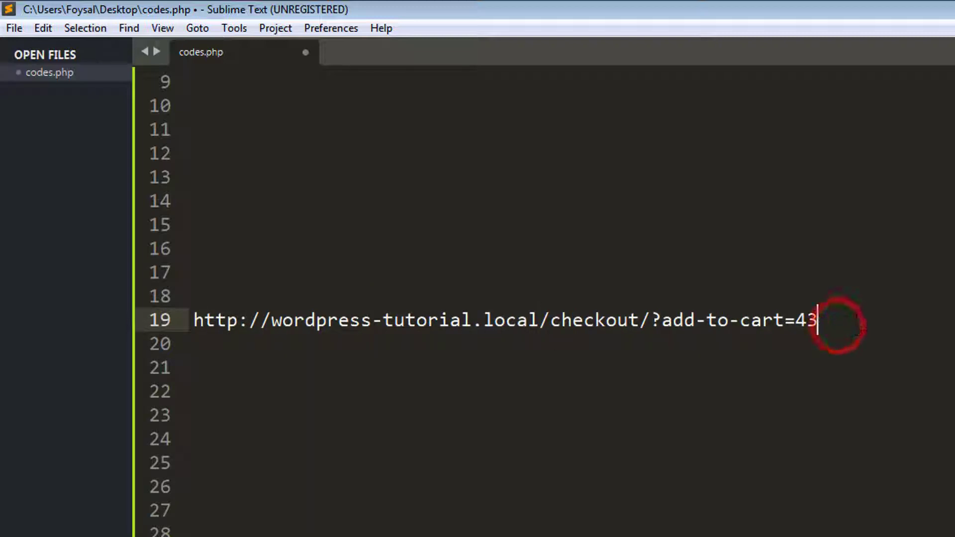
{"action": "key", "text": "Return"}
{"action": "key", "text": "Return"}
{"action": "key", "text": "Return"}
{"action": "left_click_drag", "start_coordinate": [854, 320], "coordinate": [193, 328]}
{"action": "left_click", "coordinate": [303, 411]}
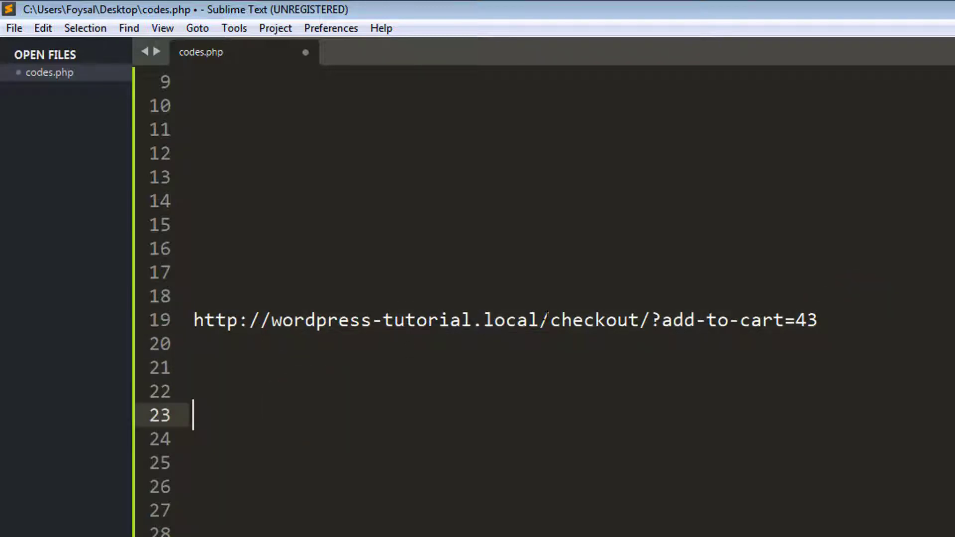
{"action": "left_click_drag", "start_coordinate": [546, 318], "coordinate": [193, 326]}
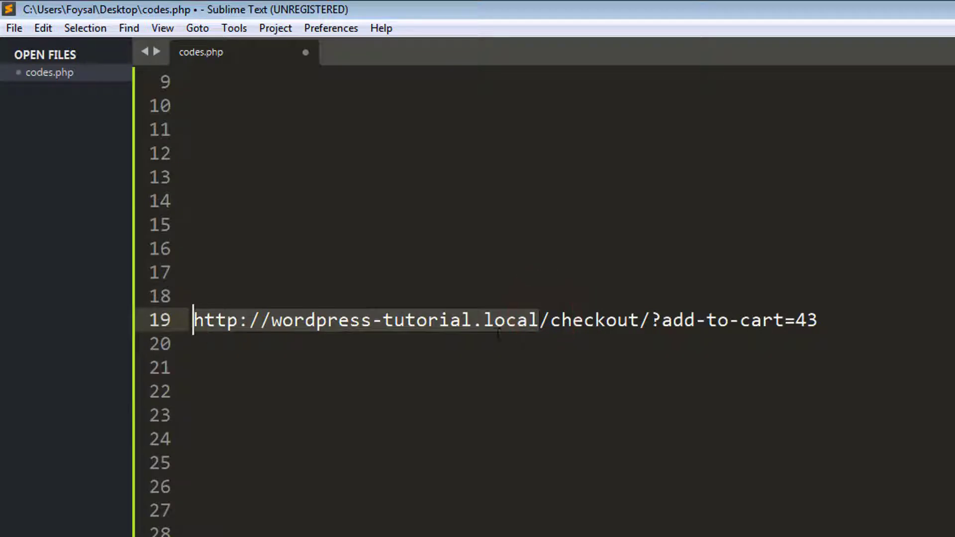
{"action": "double_click", "coordinate": [550, 320]}
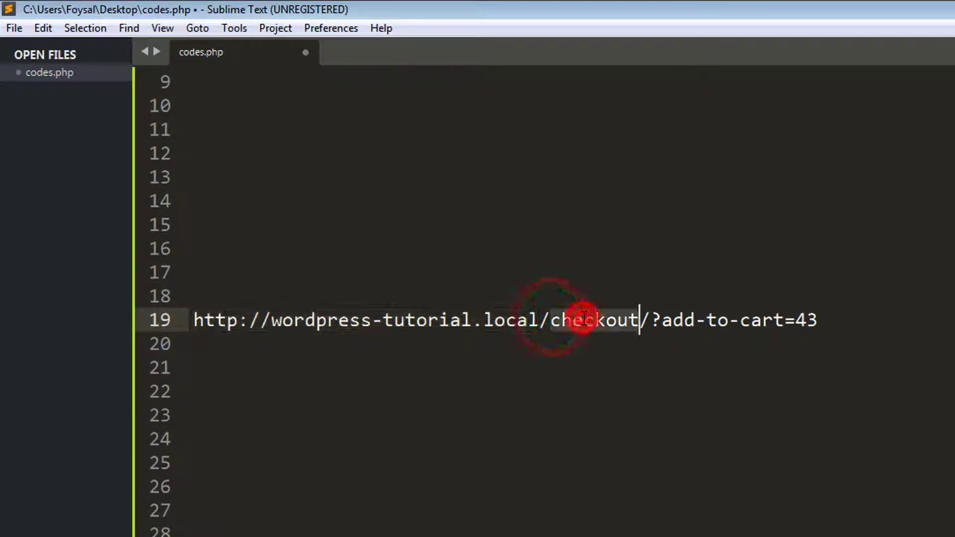
{"action": "left_click", "coordinate": [656, 320]}
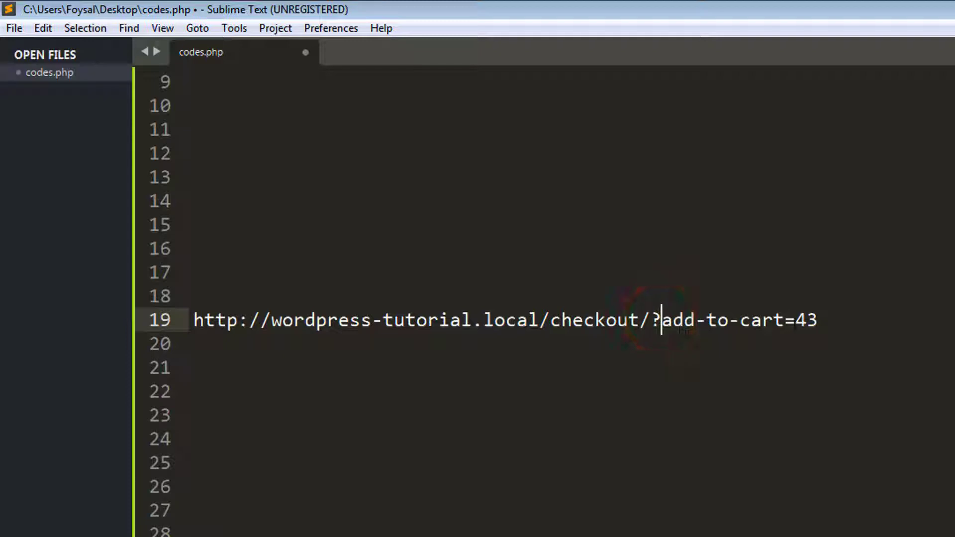
{"action": "left_click", "coordinate": [807, 321]}
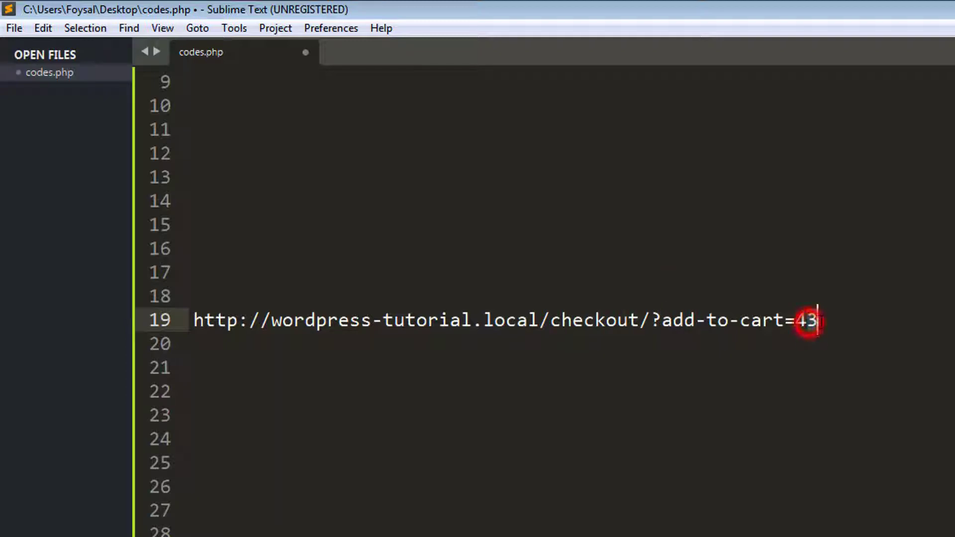
{"action": "left_click", "coordinate": [835, 319]}
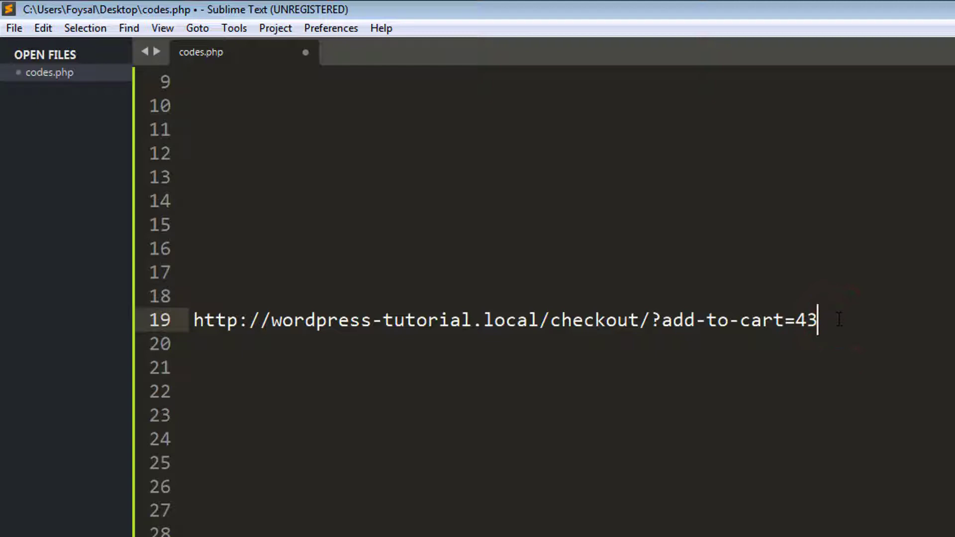
{"action": "left_click", "coordinate": [839, 320]}
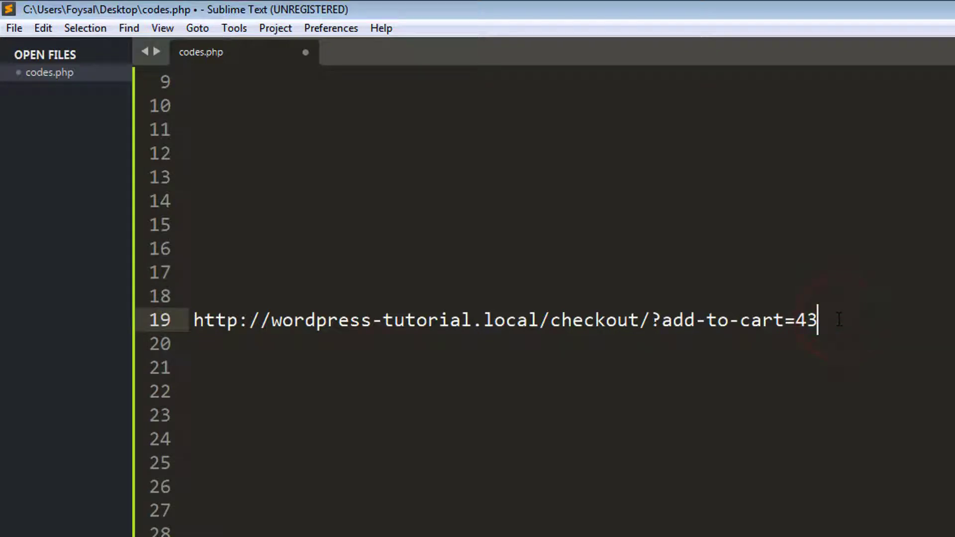
{"action": "left_click_drag", "start_coordinate": [839, 320], "coordinate": [194, 320]}
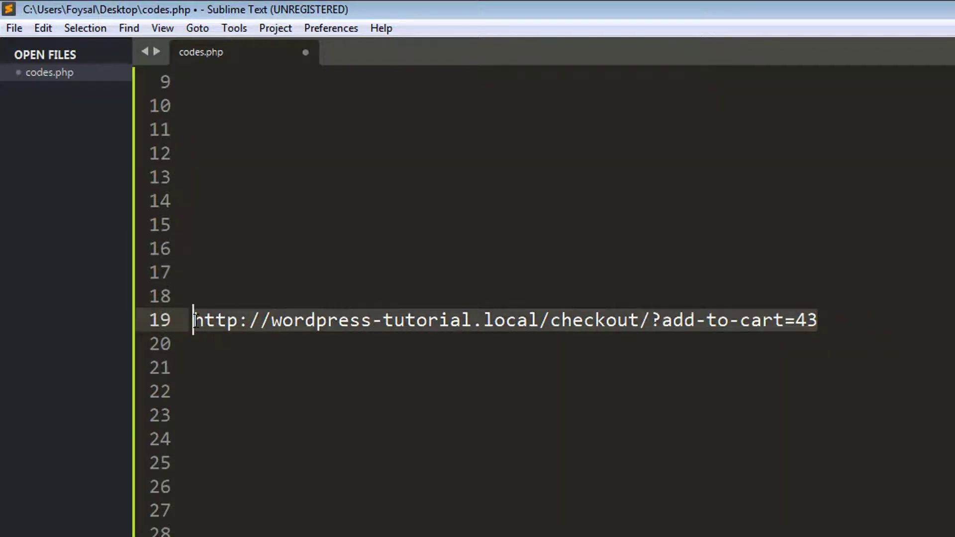
{"action": "right_click", "coordinate": [296, 320]}
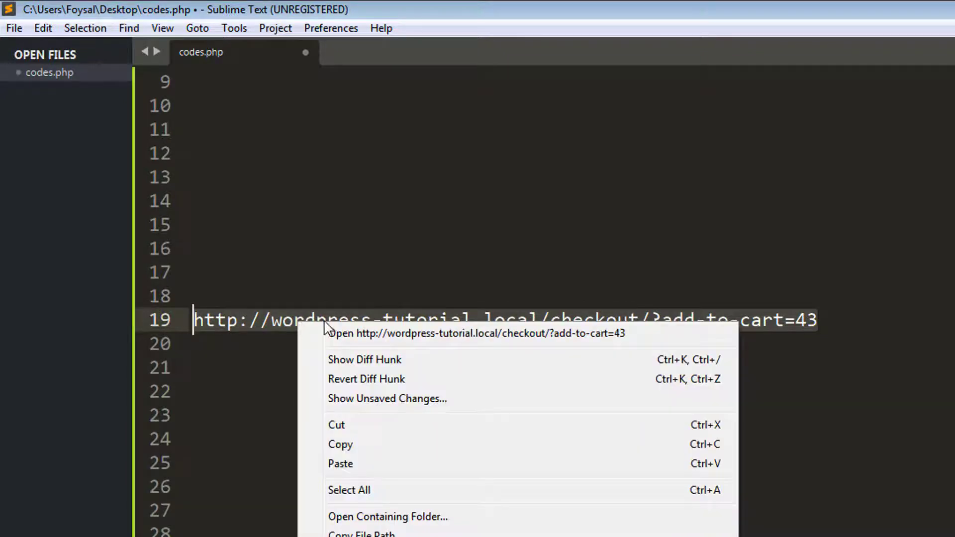
{"action": "left_click", "coordinate": [360, 446]}
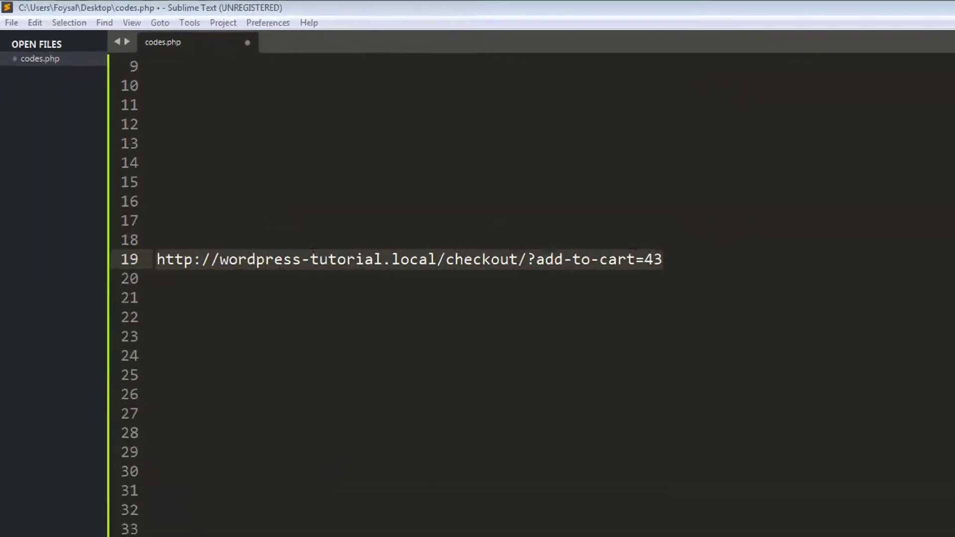
Step: Open the About page in the editor and add a 'New Product' paragraph
{"action": "mouse_move", "coordinate": [197, 527]}
{"action": "left_click", "coordinate": [204, 501]}
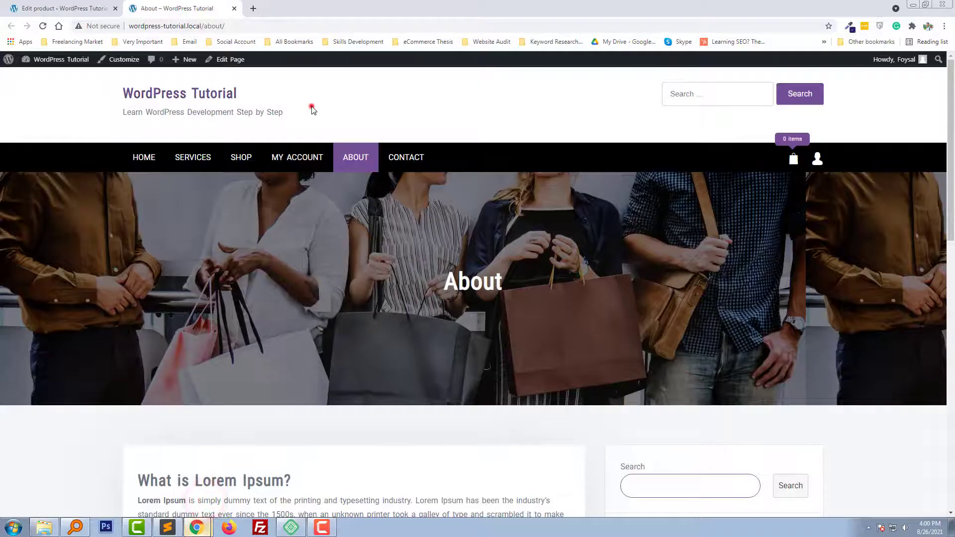
{"action": "scroll", "coordinate": [312, 109], "scroll_direction": "down", "scroll_amount": 8}
{"action": "scroll", "coordinate": [253, 273], "scroll_direction": "up", "scroll_amount": 8}
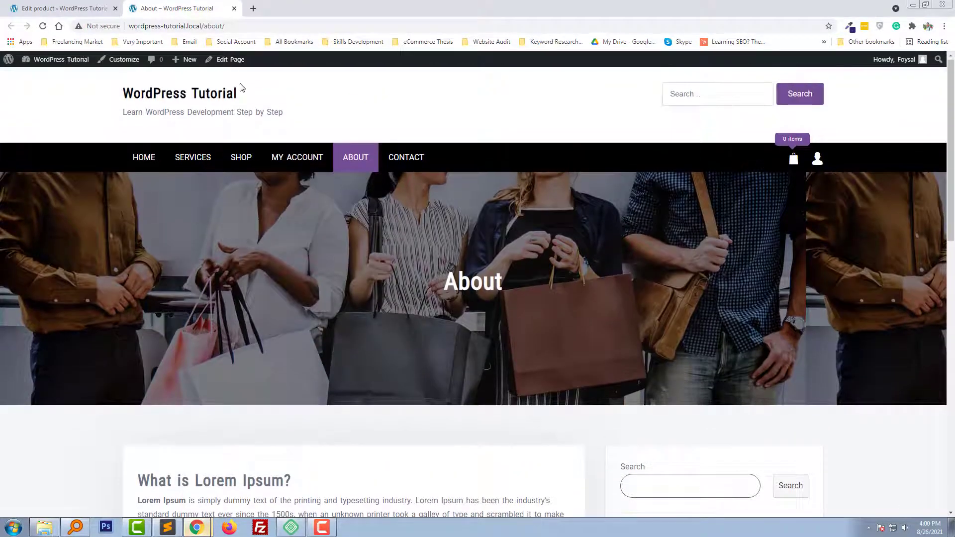
{"action": "left_click", "coordinate": [232, 60]}
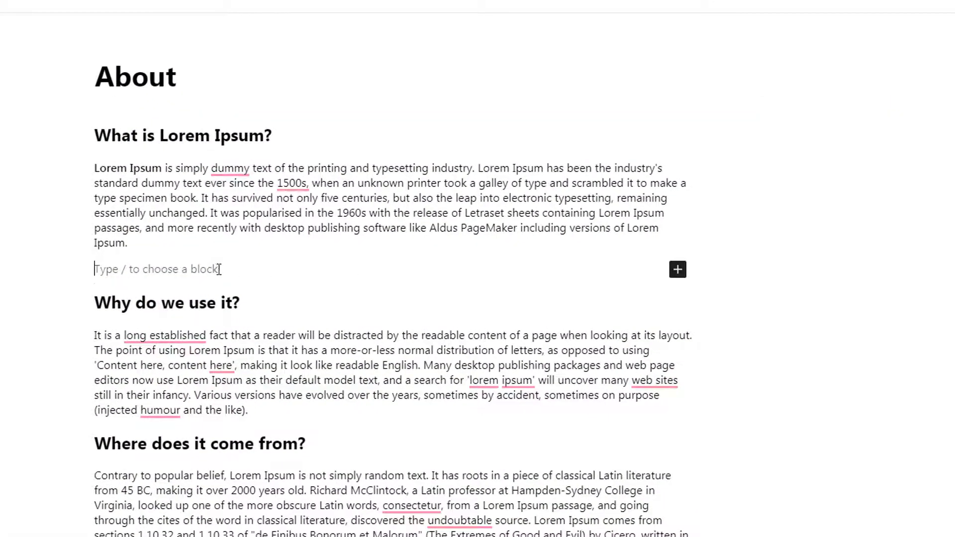
{"action": "type", "text": "N"}
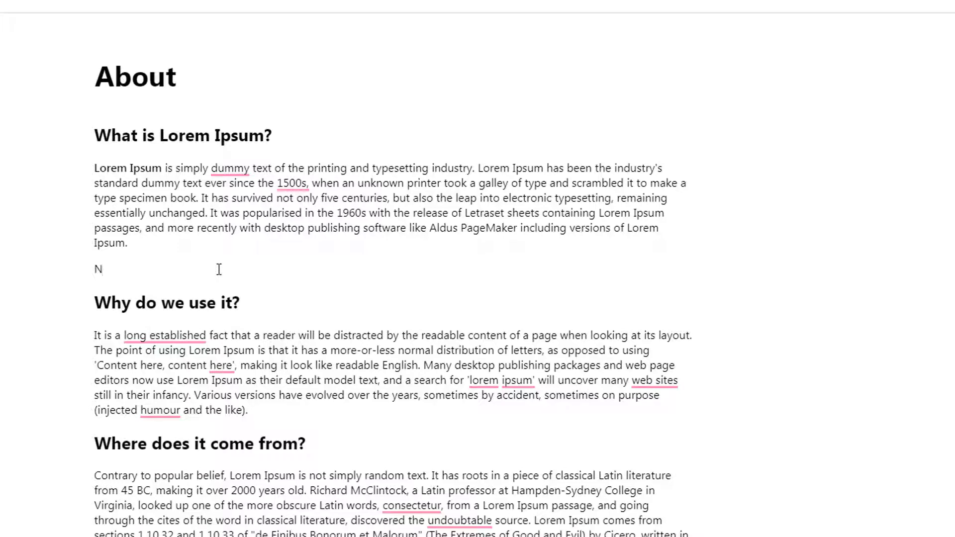
{"action": "type", "text": "ew Pro"}
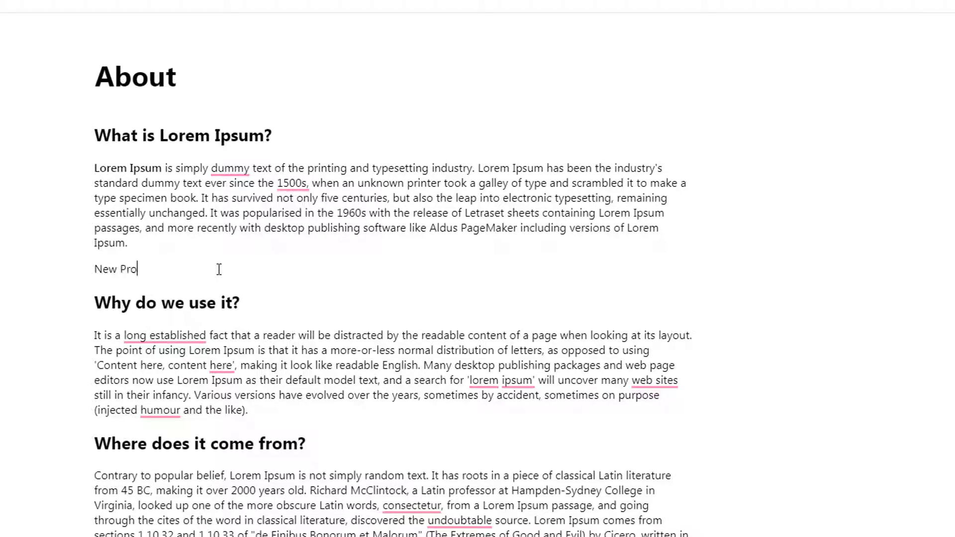
{"action": "type", "text": "duct"}
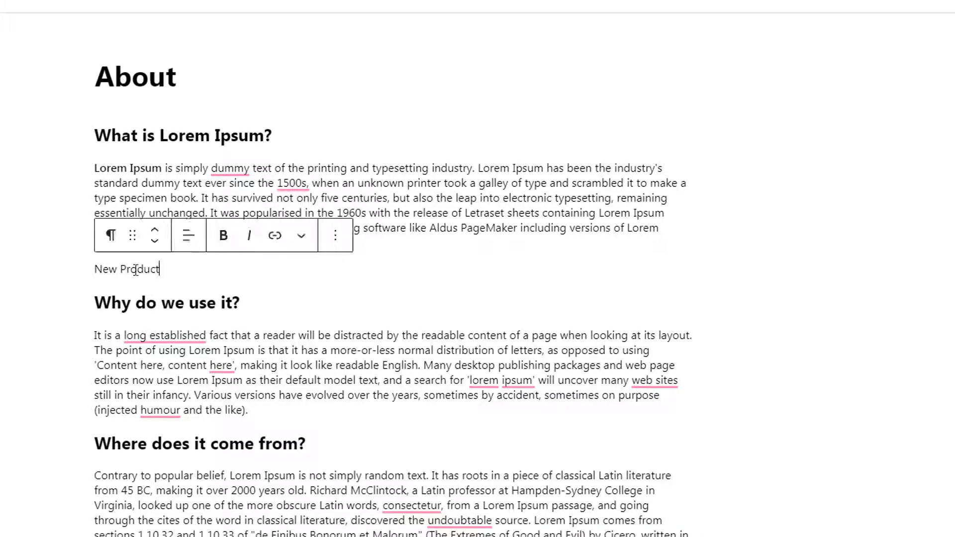
Step: Link 'New Product' to the copied checkout URL and update the page
{"action": "left_click_drag", "start_coordinate": [172, 270], "coordinate": [94, 272]}
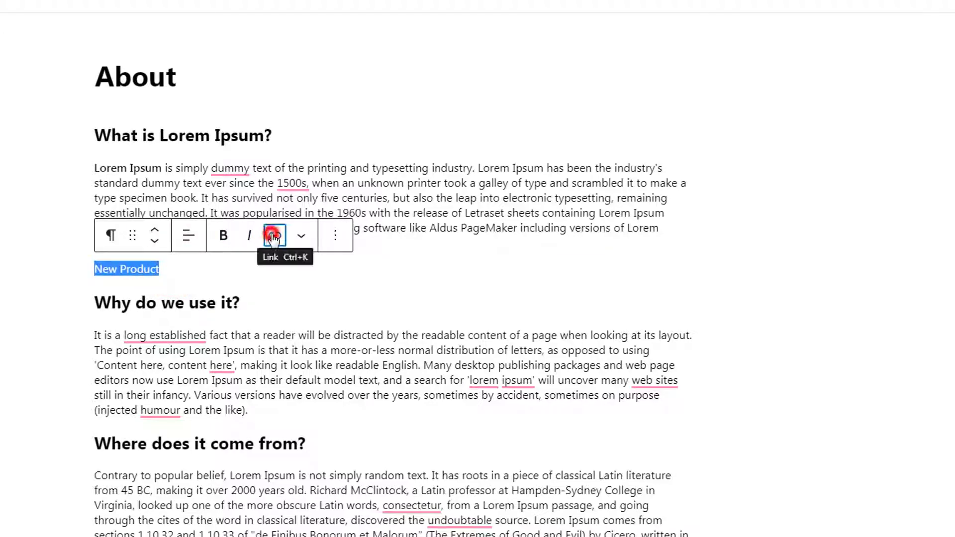
{"action": "left_click", "coordinate": [275, 236]}
{"action": "key", "text": "ctrl+v"}
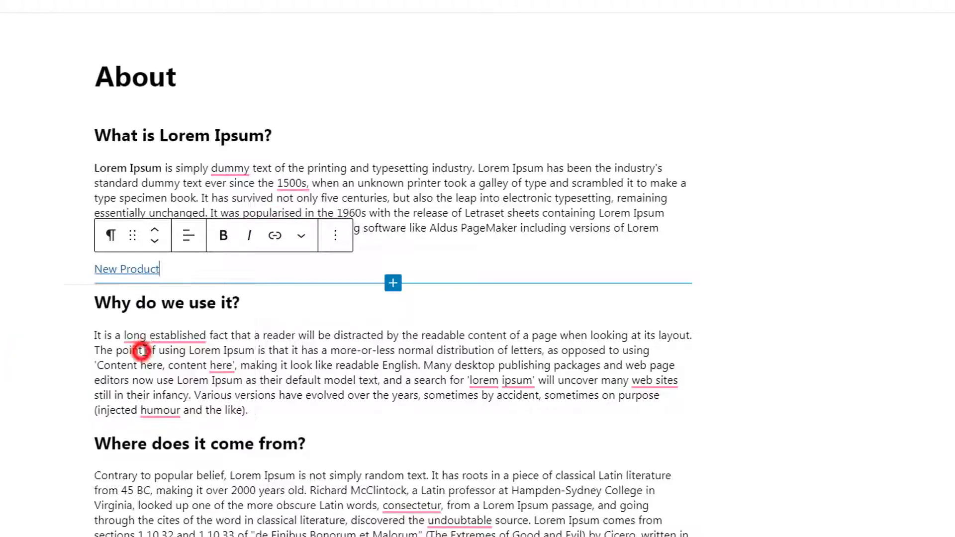
{"action": "left_click", "coordinate": [144, 358]}
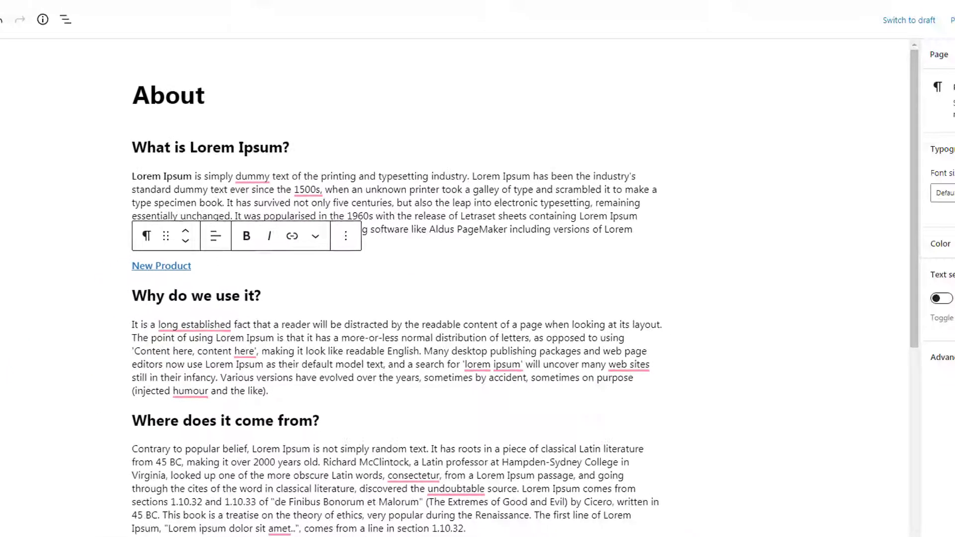
{"action": "left_click", "coordinate": [893, 63]}
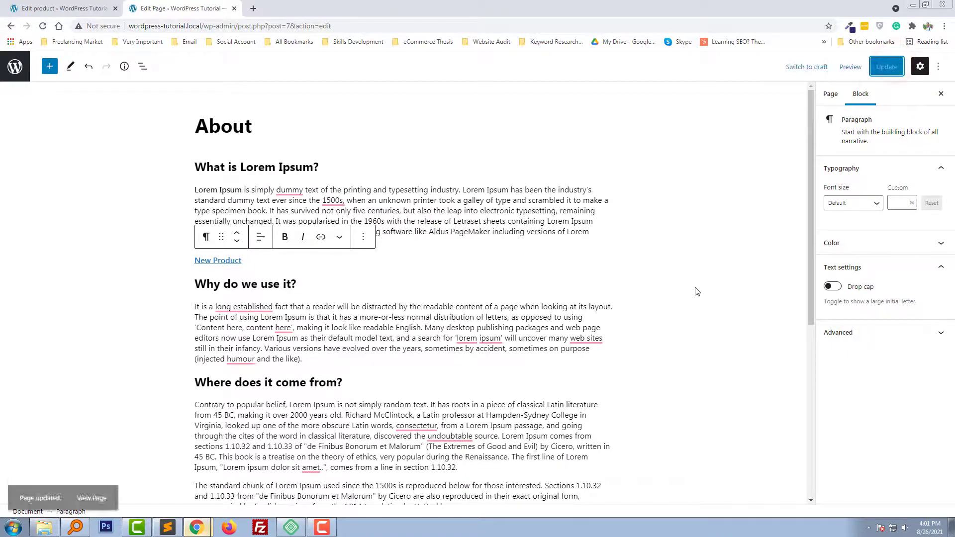
Step: View the live About page and follow its New Product link to Checkout
{"action": "left_click", "coordinate": [90, 491]}
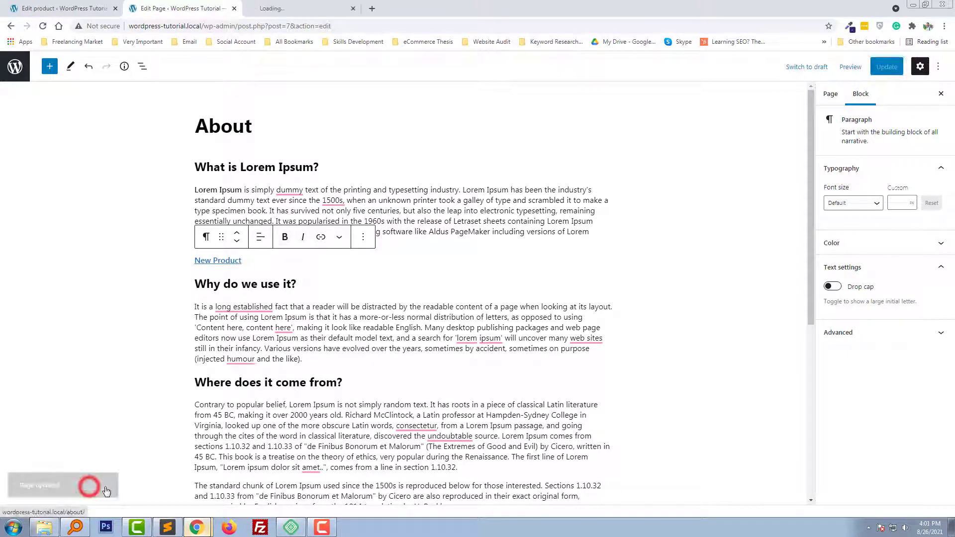
{"action": "left_click", "coordinate": [314, 8]}
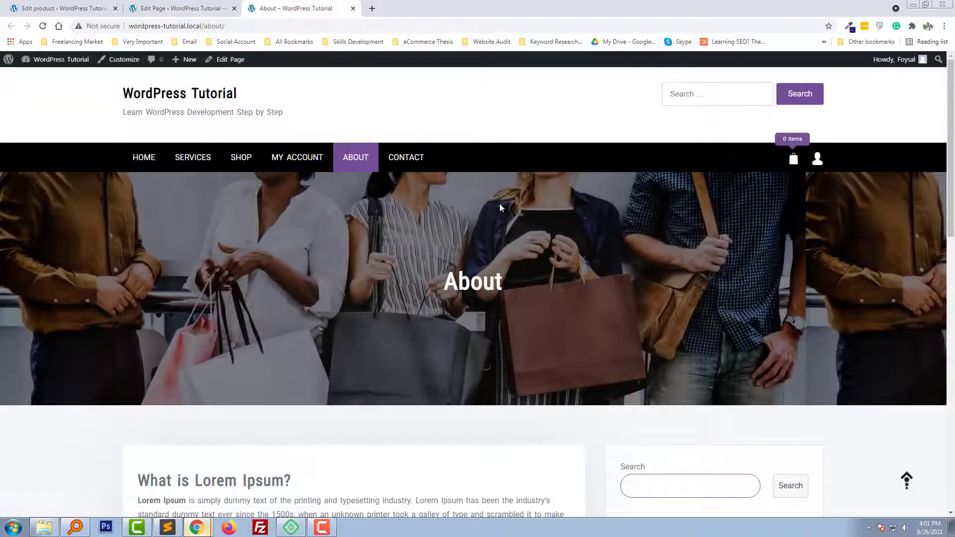
{"action": "scroll", "coordinate": [499, 204], "scroll_direction": "down", "scroll_amount": 7}
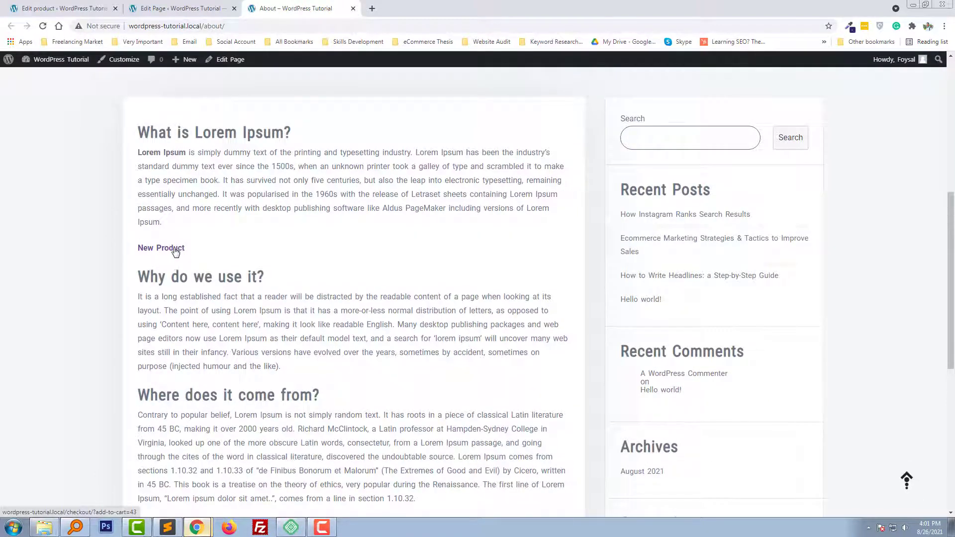
{"action": "left_click", "coordinate": [175, 250]}
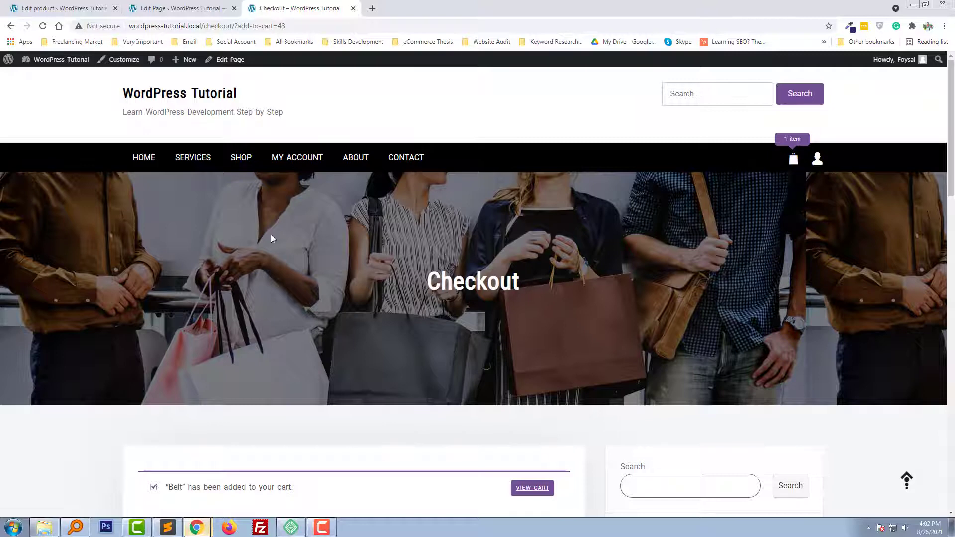
Step: Open the cart to confirm it holds one Belt at $55.00
{"action": "scroll", "coordinate": [272, 239], "scroll_direction": "down", "scroll_amount": 6}
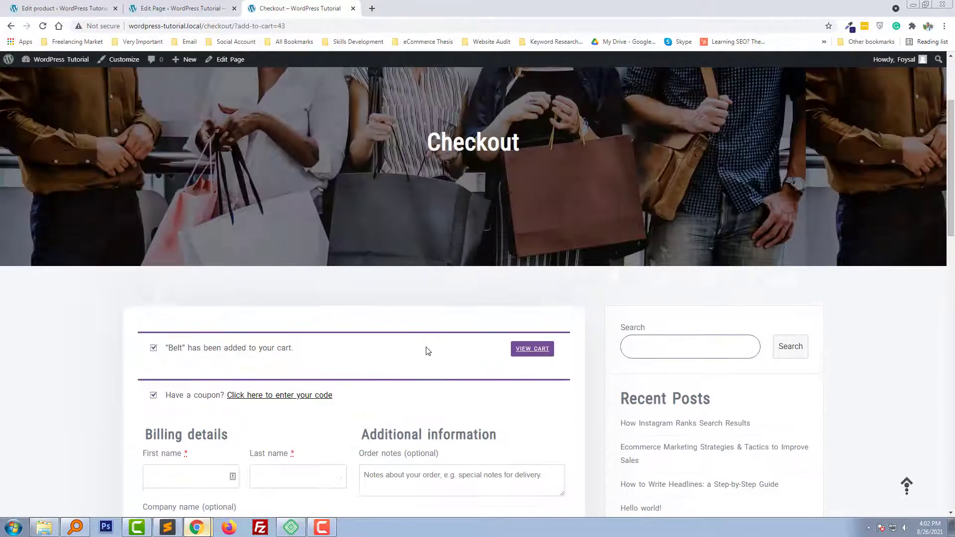
{"action": "scroll", "coordinate": [718, 225], "scroll_direction": "up", "scroll_amount": 3}
{"action": "left_click", "coordinate": [795, 164]}
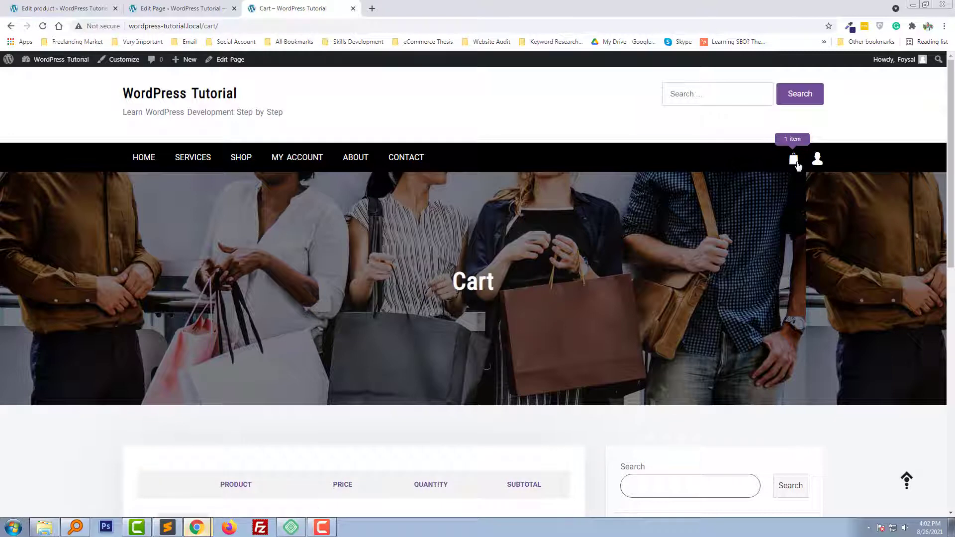
{"action": "scroll", "coordinate": [221, 203], "scroll_direction": "down", "scroll_amount": 5}
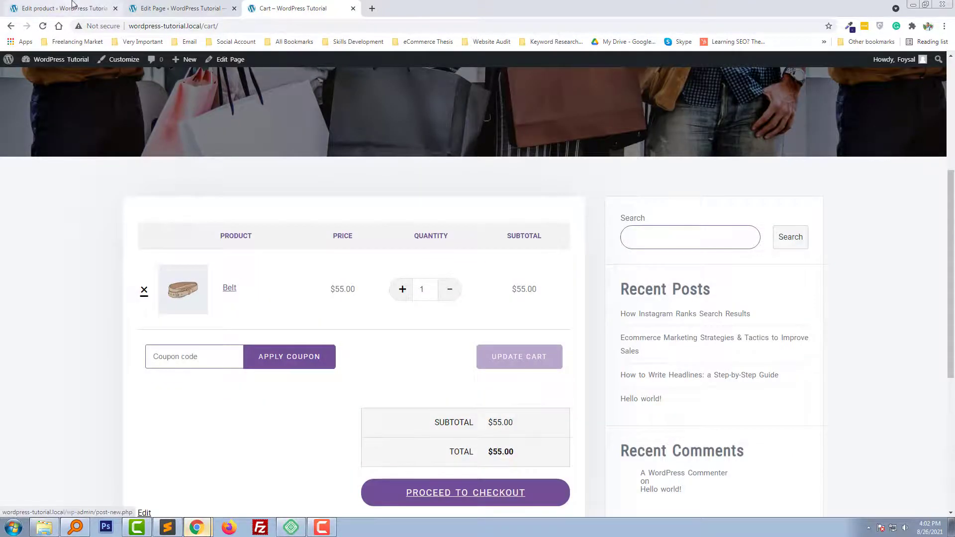
Step: Verify the Belt product's ID is 43 in its editor, then return to the cart
{"action": "left_click", "coordinate": [182, 8]}
{"action": "left_click", "coordinate": [57, 7]}
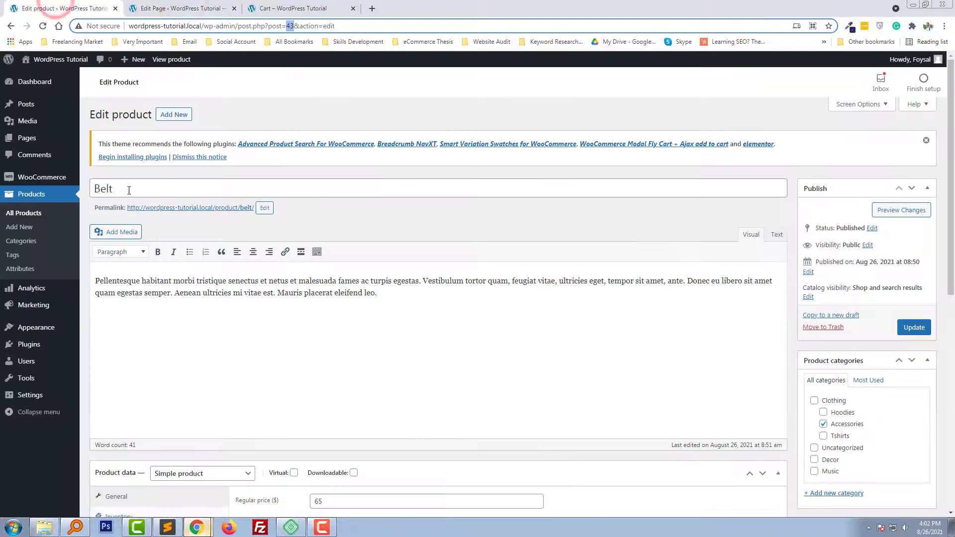
{"action": "double_click", "coordinate": [103, 189]}
{"action": "left_click", "coordinate": [289, 8]}
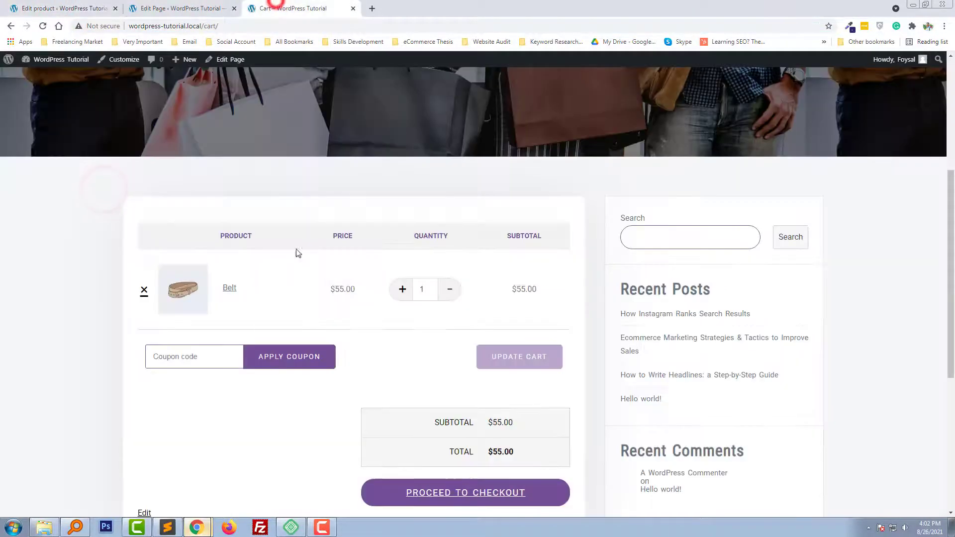
{"action": "scroll", "coordinate": [328, 385], "scroll_direction": "up", "scroll_amount": 4}
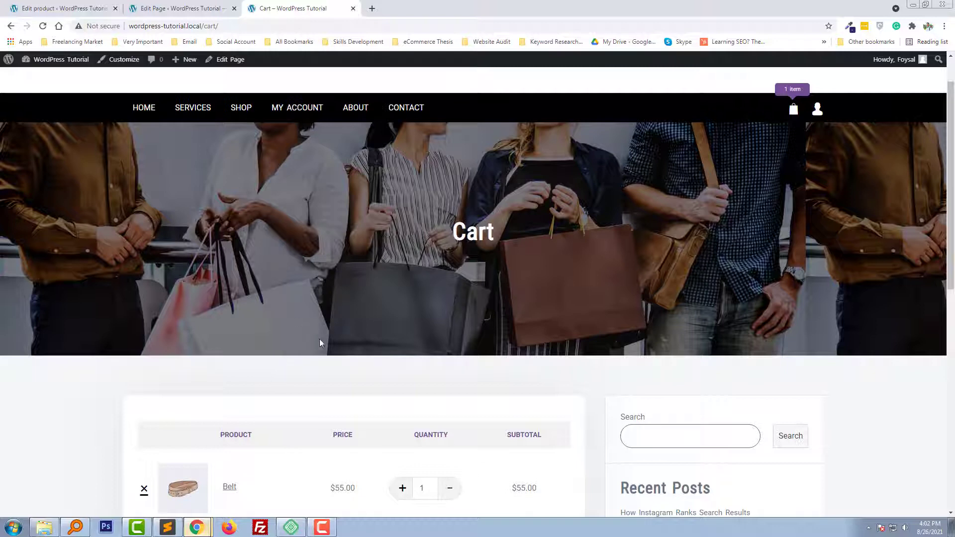
{"action": "left_click", "coordinate": [184, 8]}
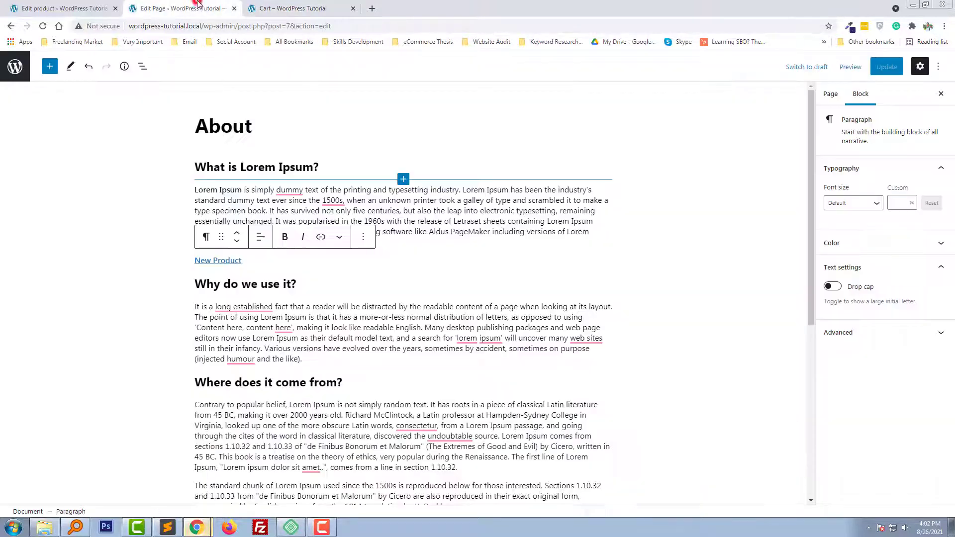
{"action": "left_click", "coordinate": [389, 260]}
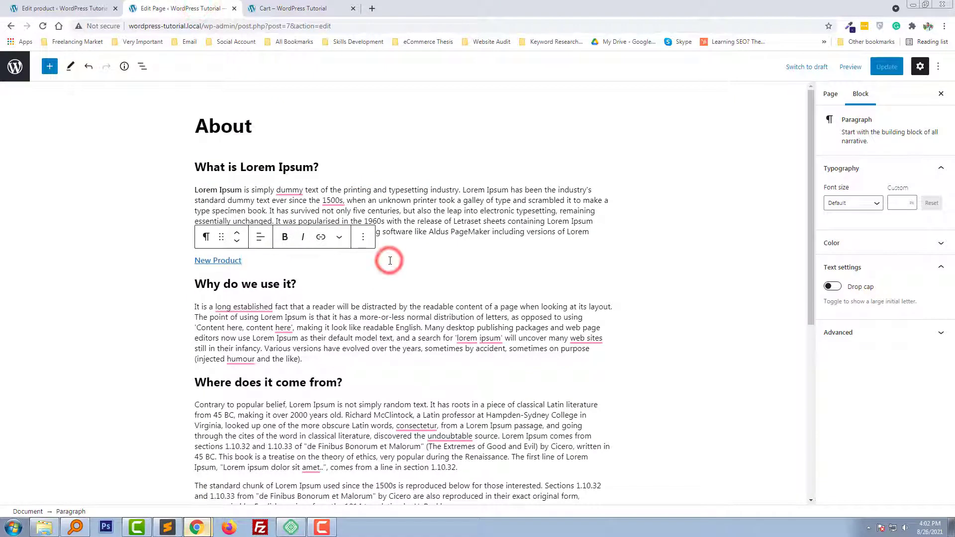